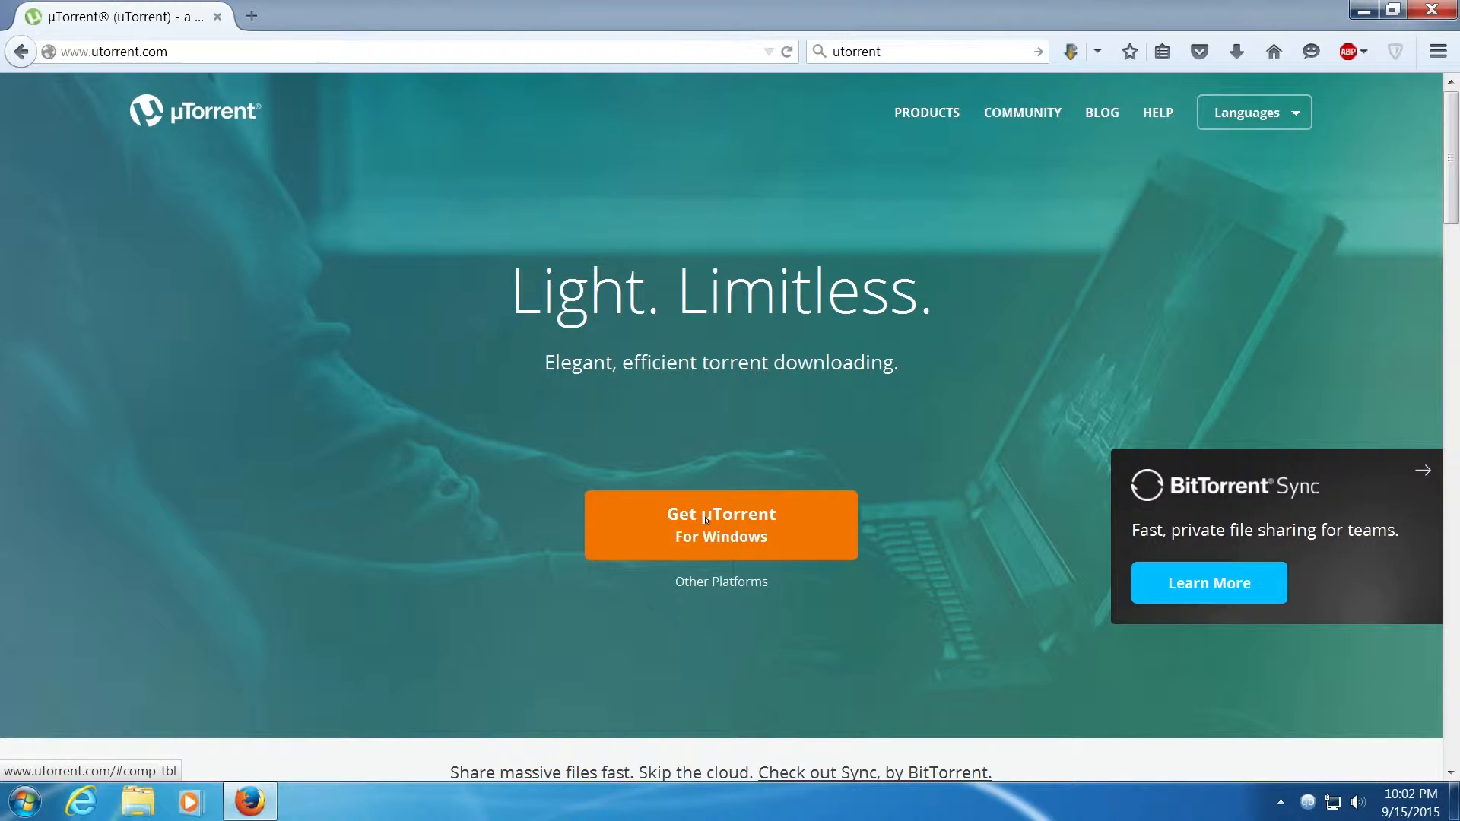
Download the free µTorrent for Windows installer from utorrent.com and save the file.
left_click(706, 519)
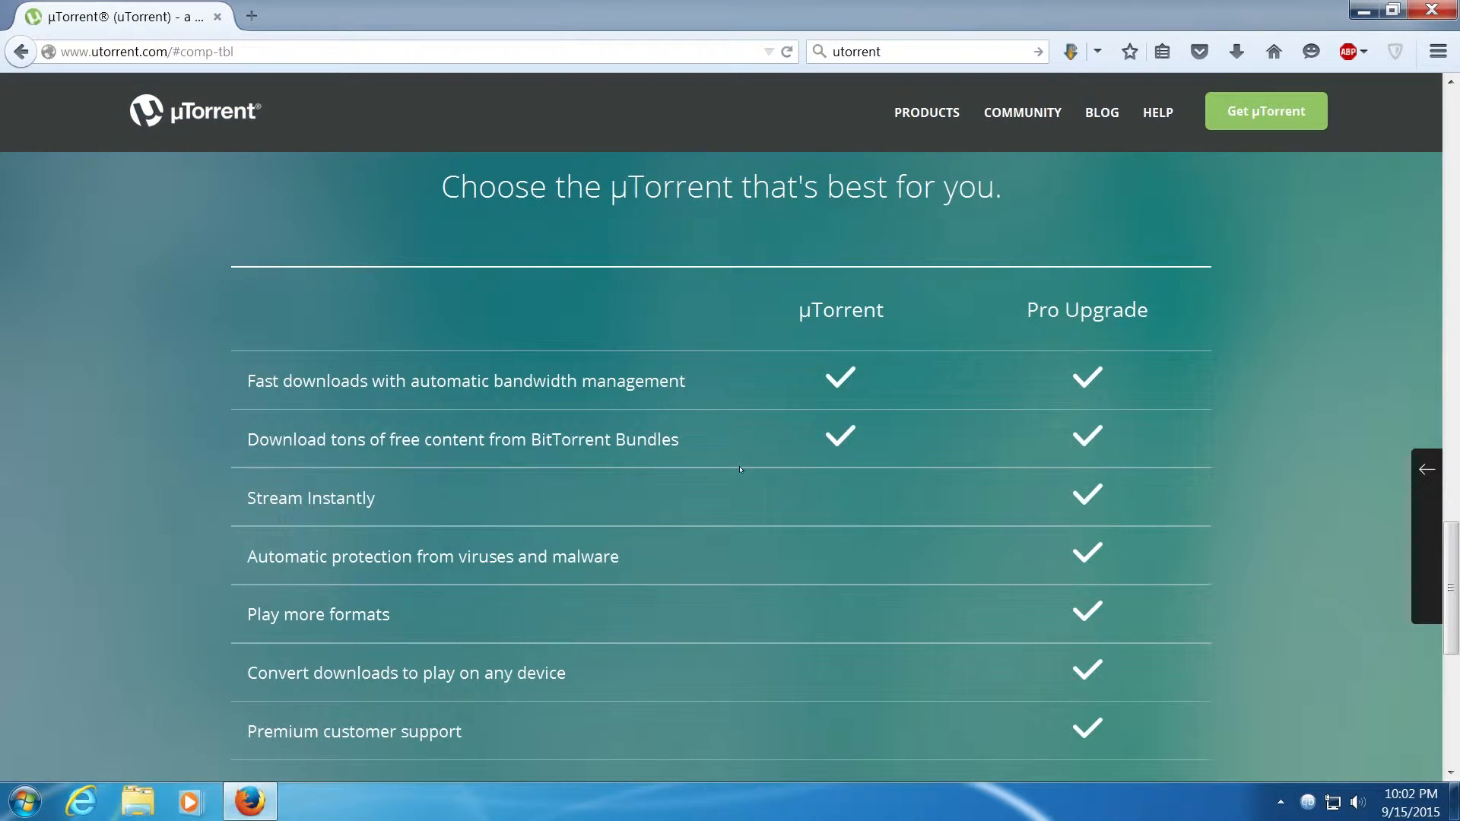
scroll(740, 469, "down", 3)
scroll(745, 456, "up", 2)
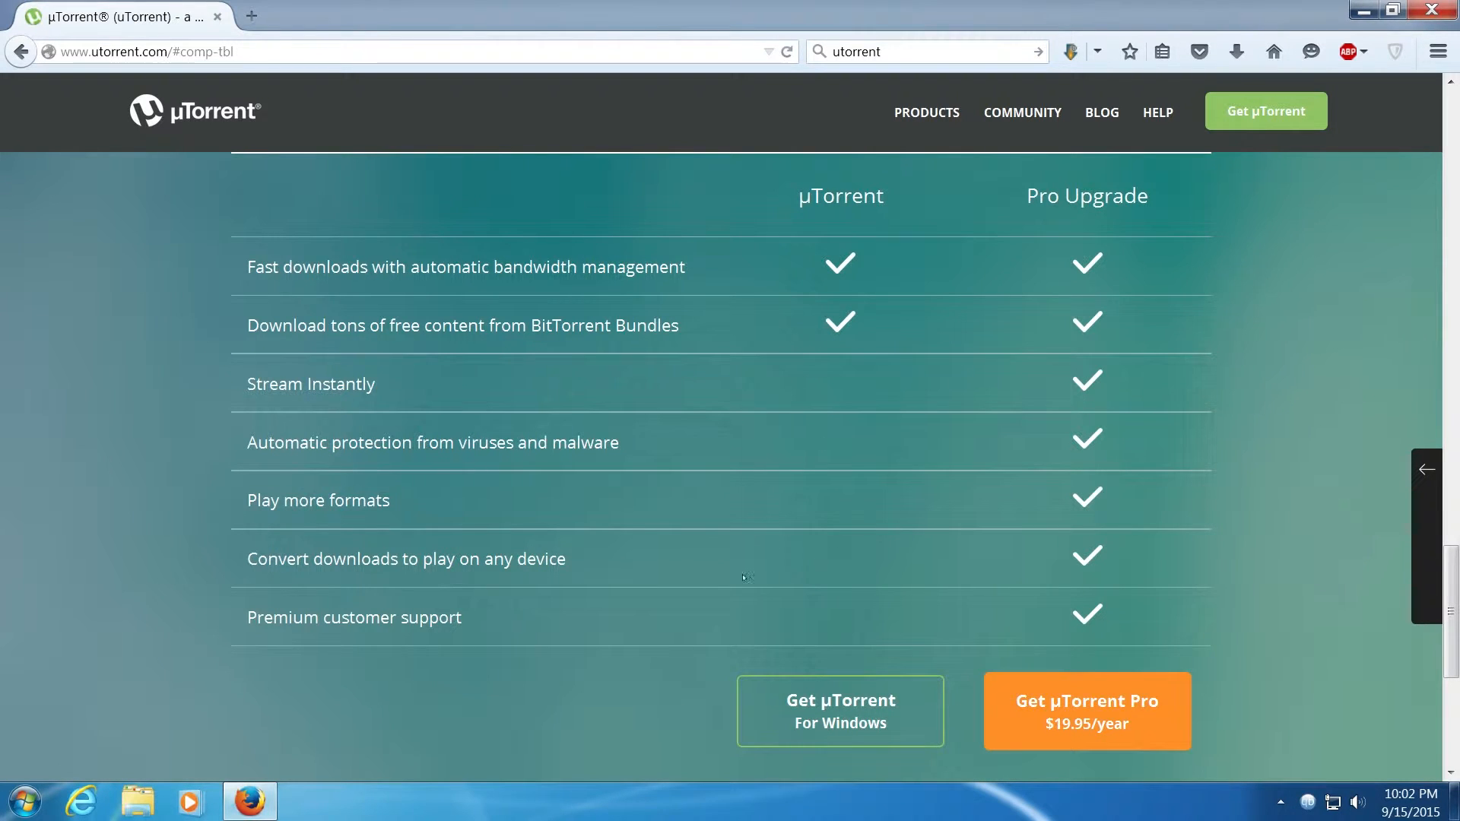
left_click(779, 703)
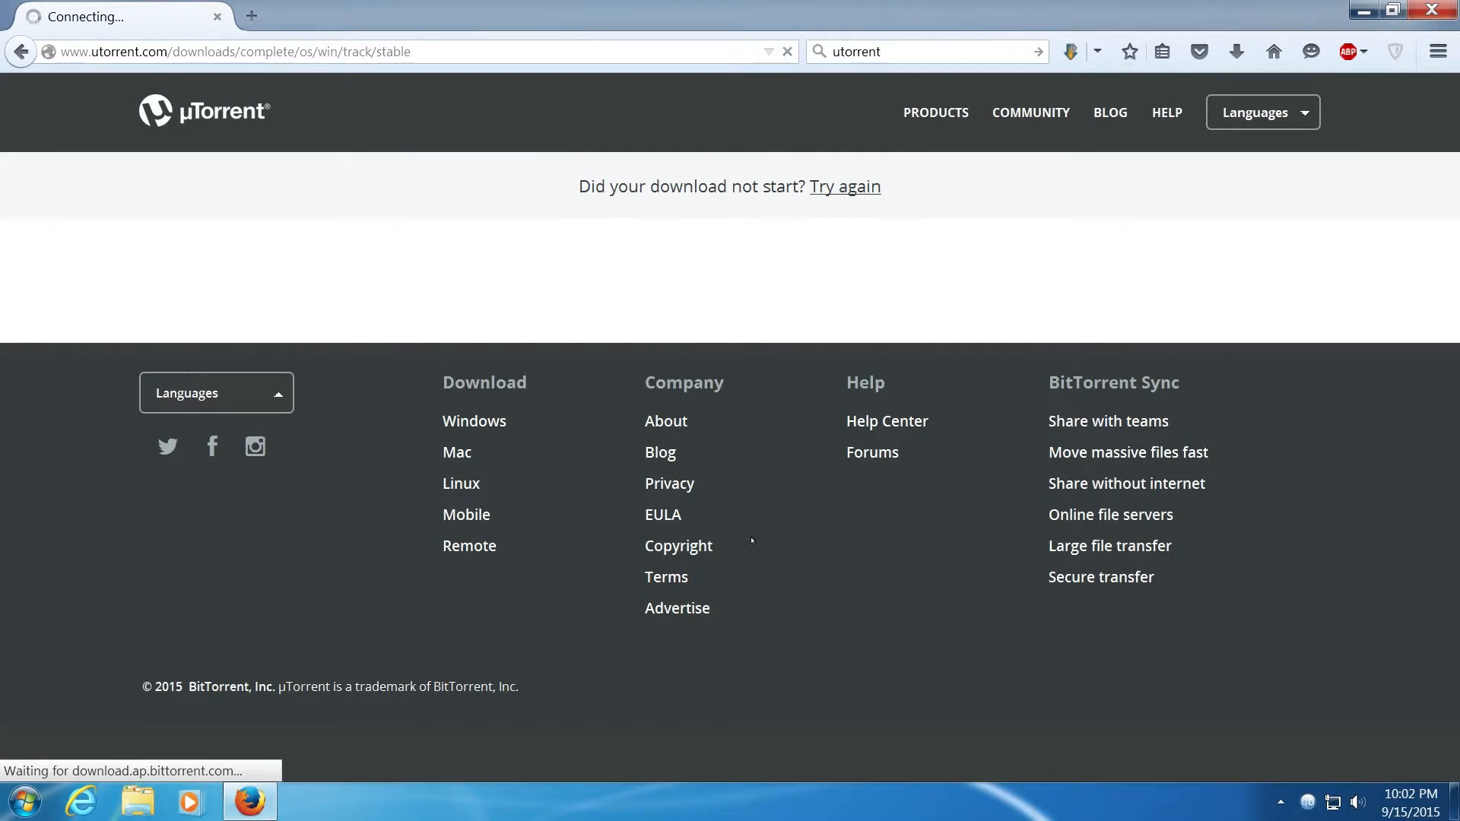
left_click(810, 501)
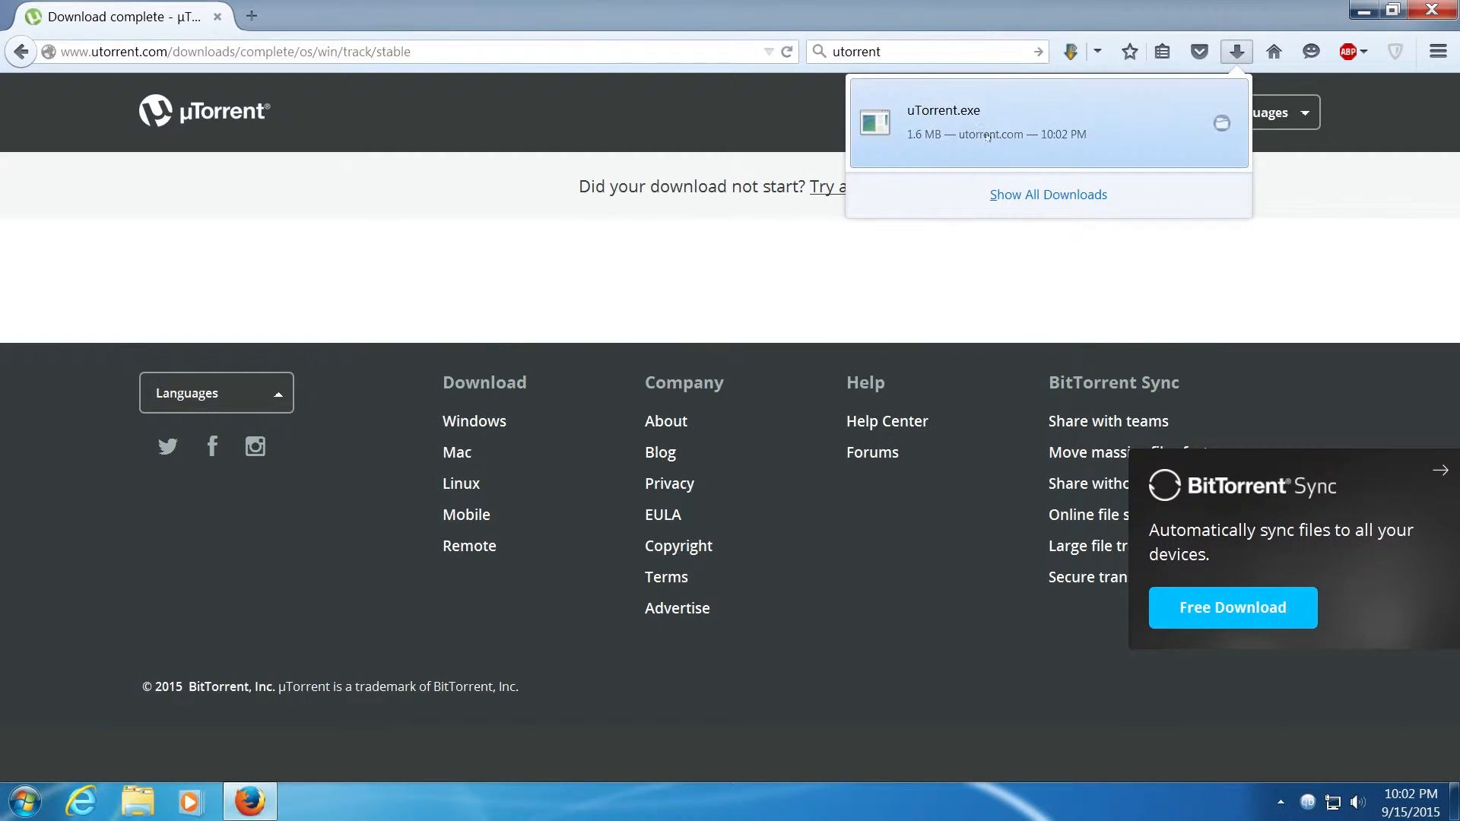
Run the downloaded uTorrent.exe and allow it to make changes to the computer.
left_click(940, 131)
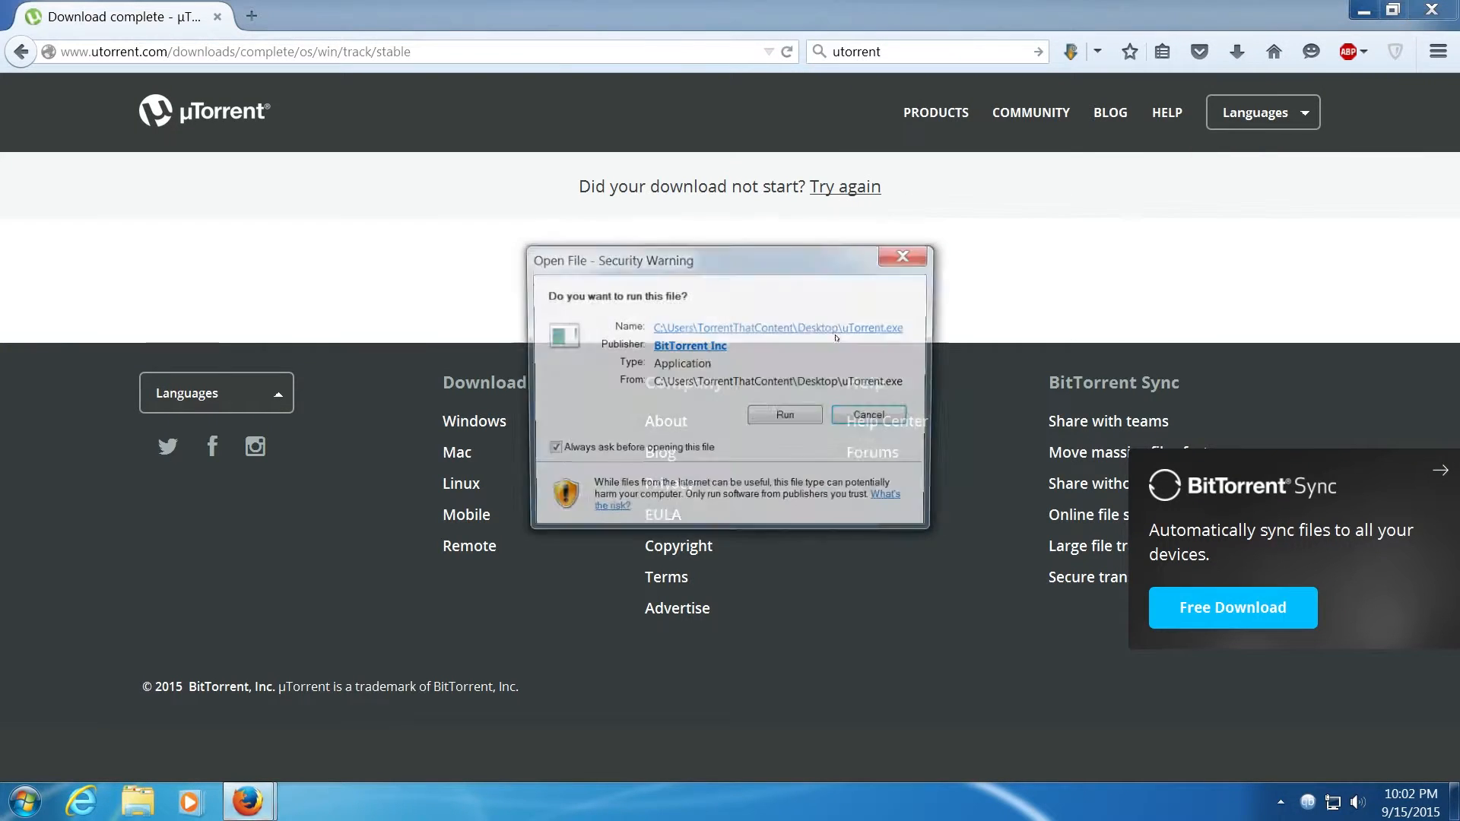
left_click(787, 417)
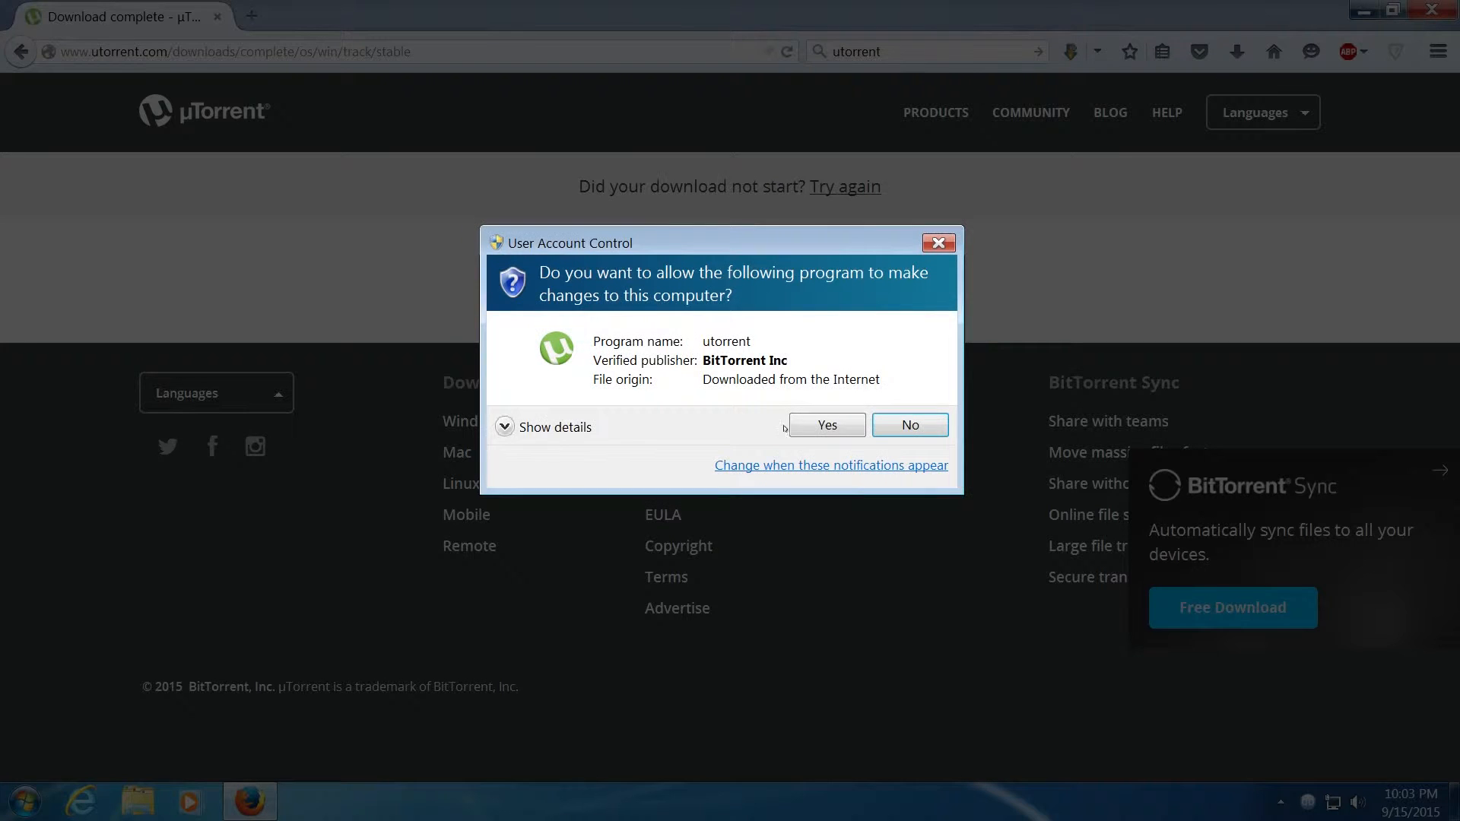
left_click(827, 424)
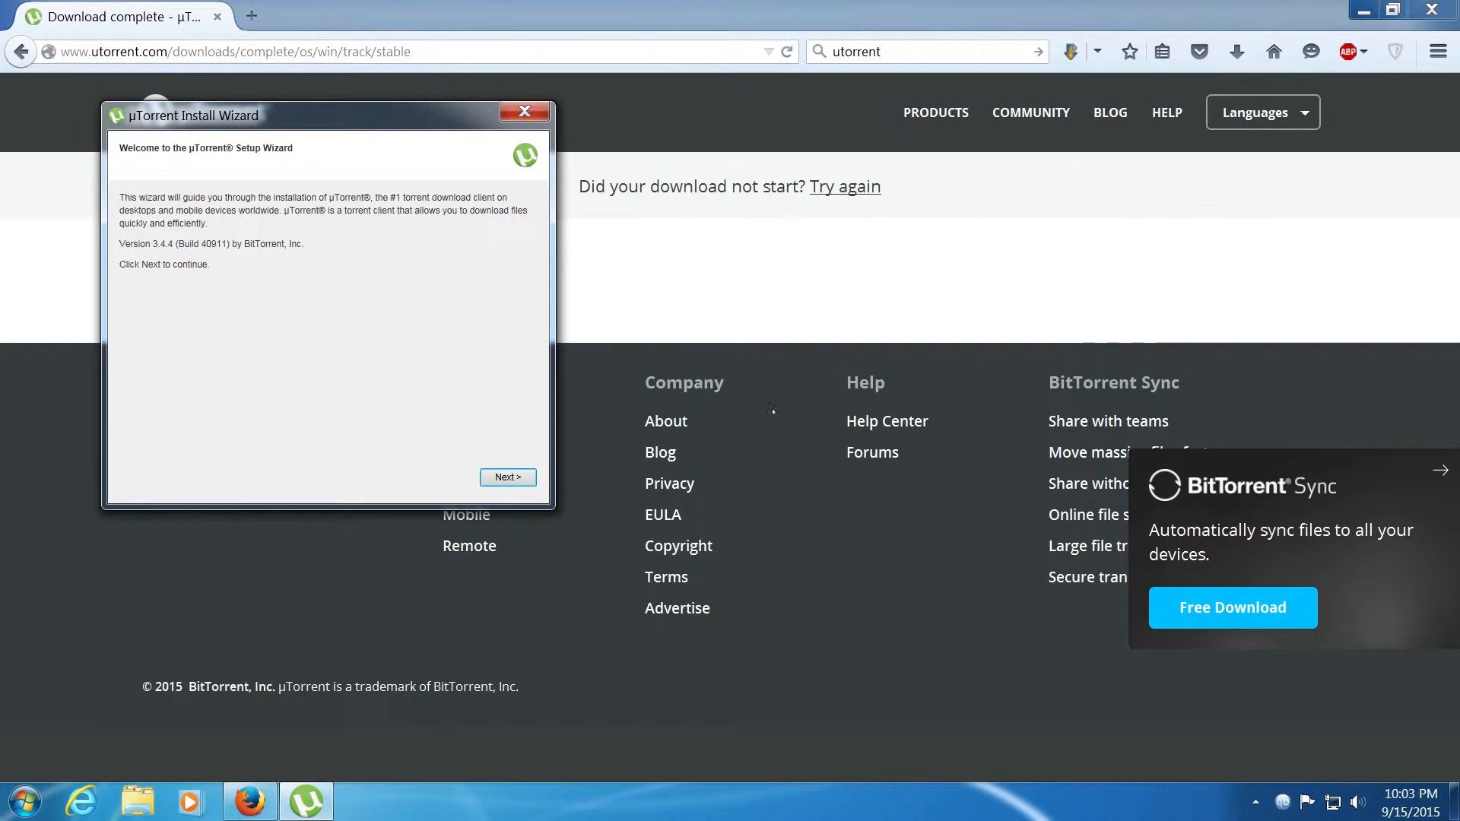
Go through the µTorrent setup wizard, accepting the license agreement and keeping the preselected configuration options.
left_click_drag(390, 127, 671, 163)
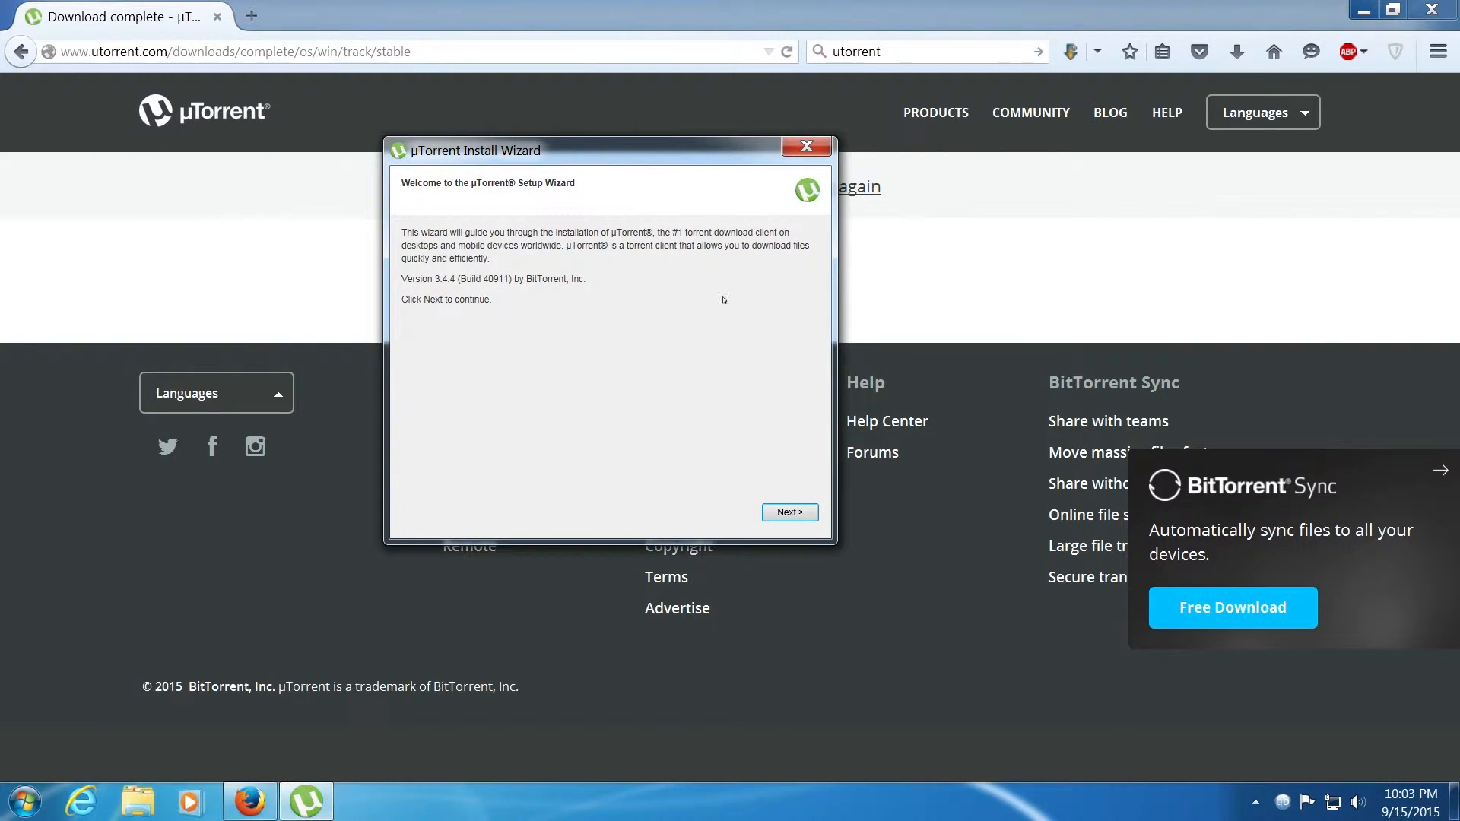
left_click(788, 514)
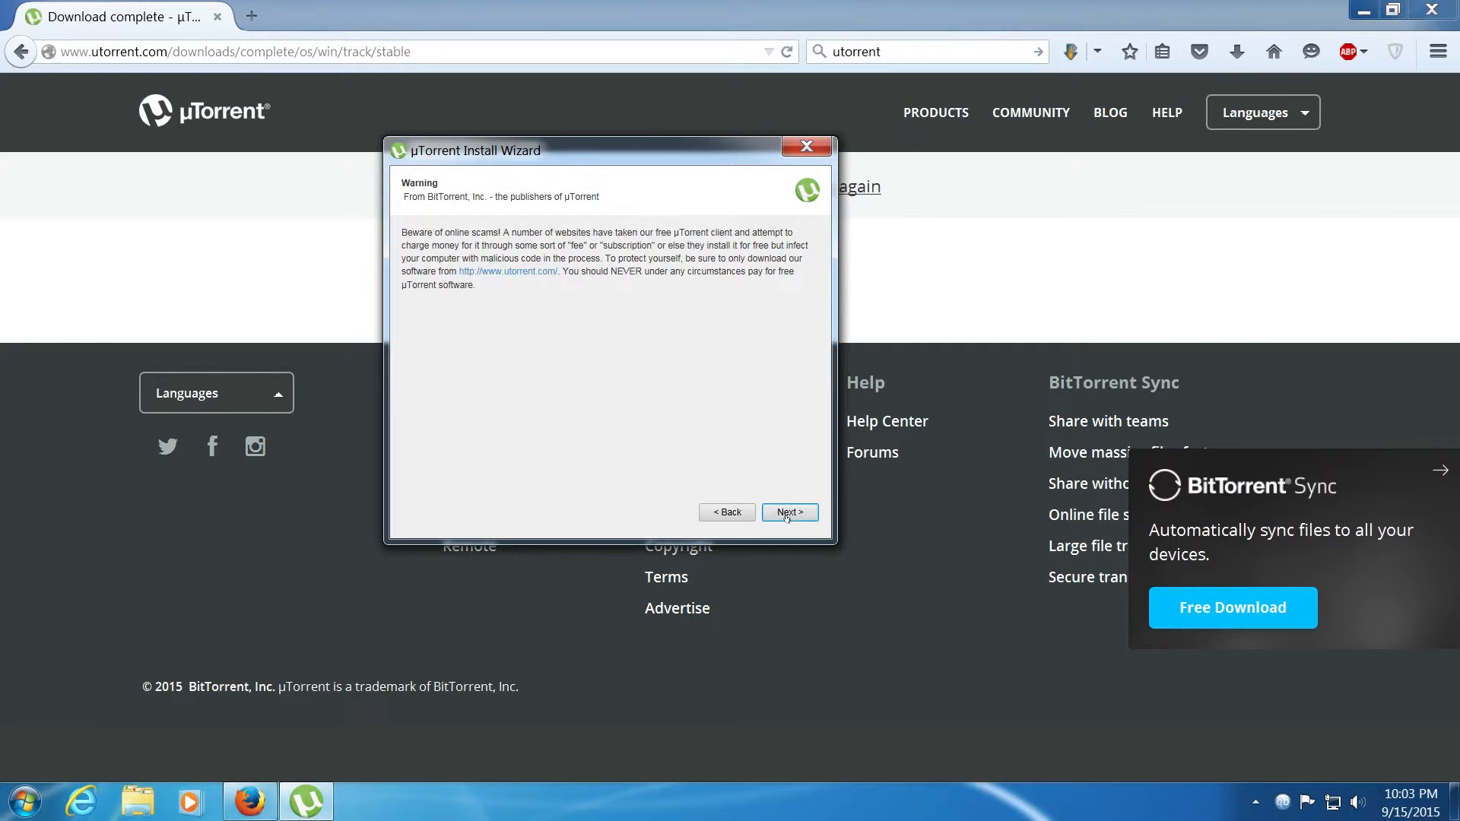
left_click(786, 514)
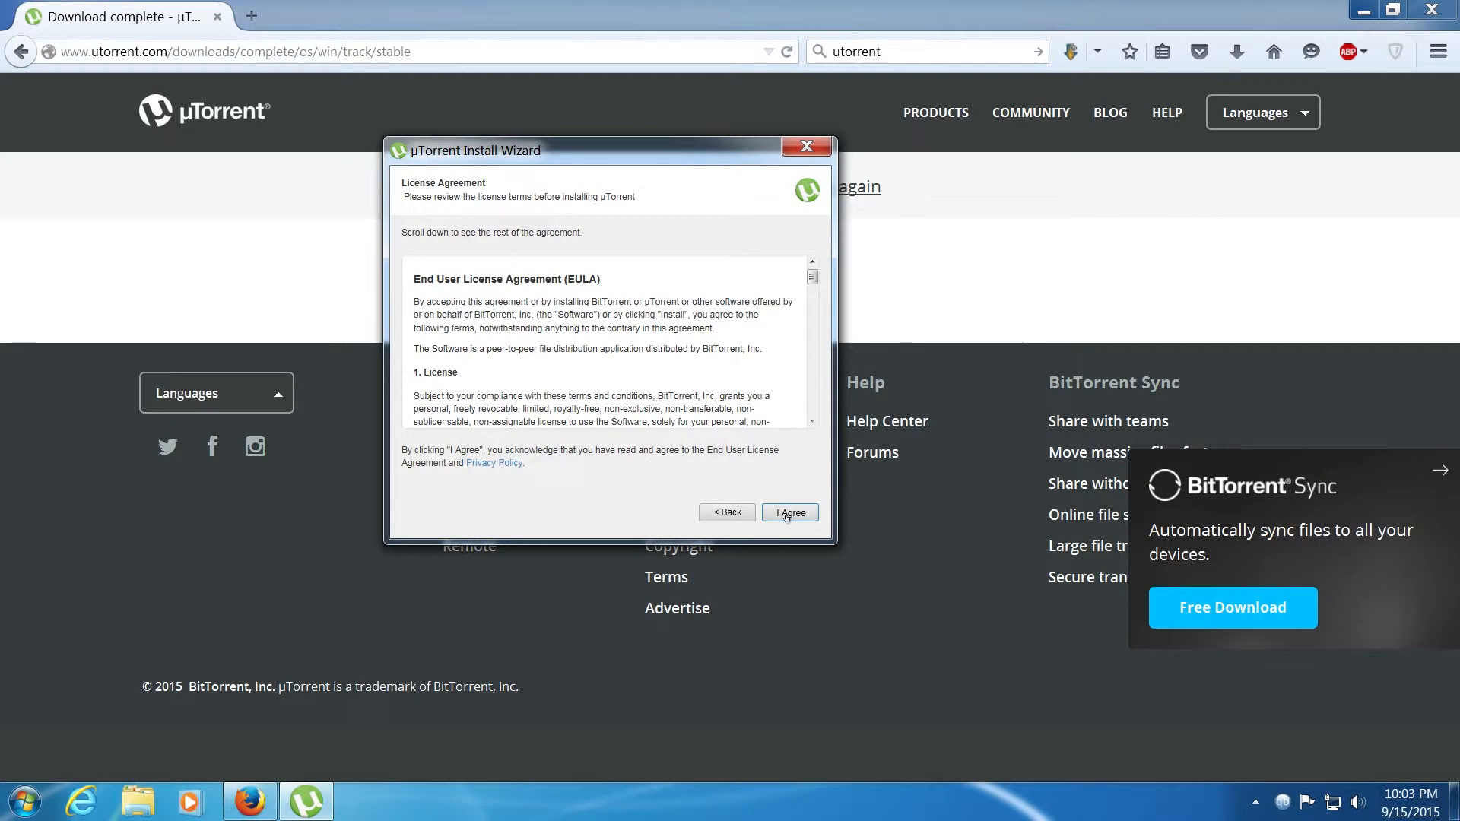
left_click(786, 514)
left_click(787, 515)
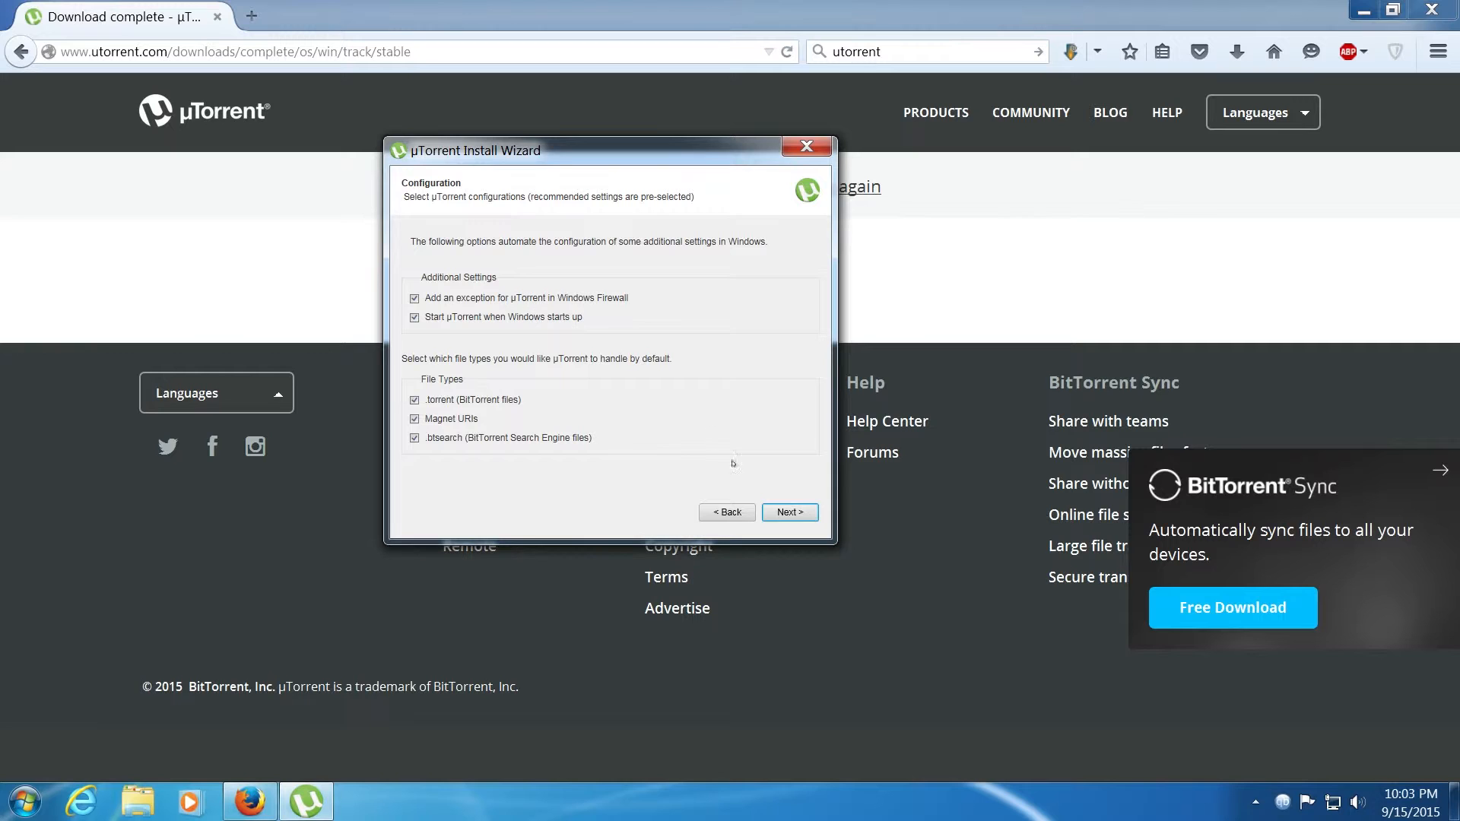
left_click(791, 517)
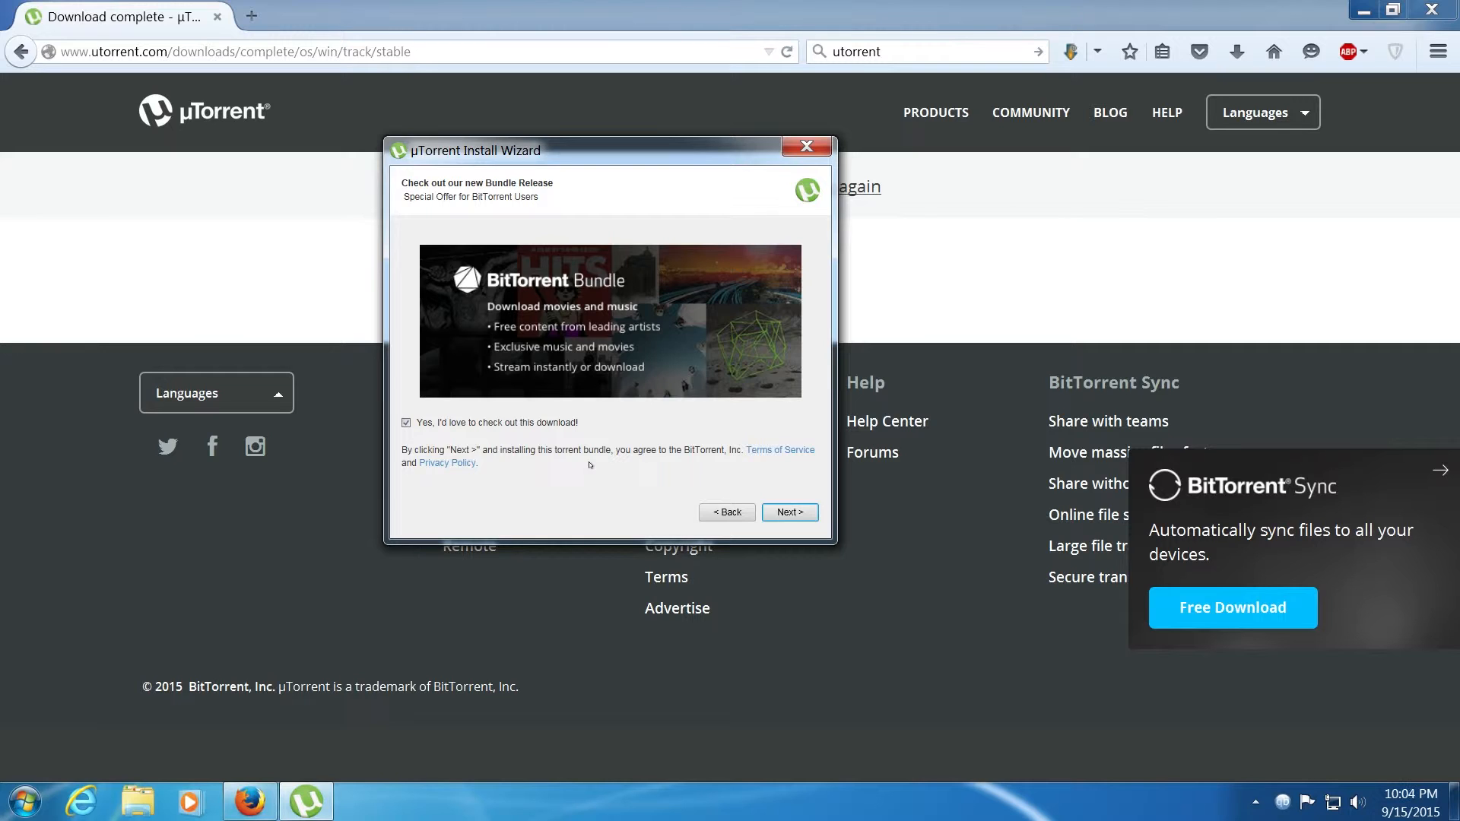
Opt out of the BitTorrent Bundle download, decline the Yahoo search offer and finish the installation.
left_click(406, 422)
left_click(777, 513)
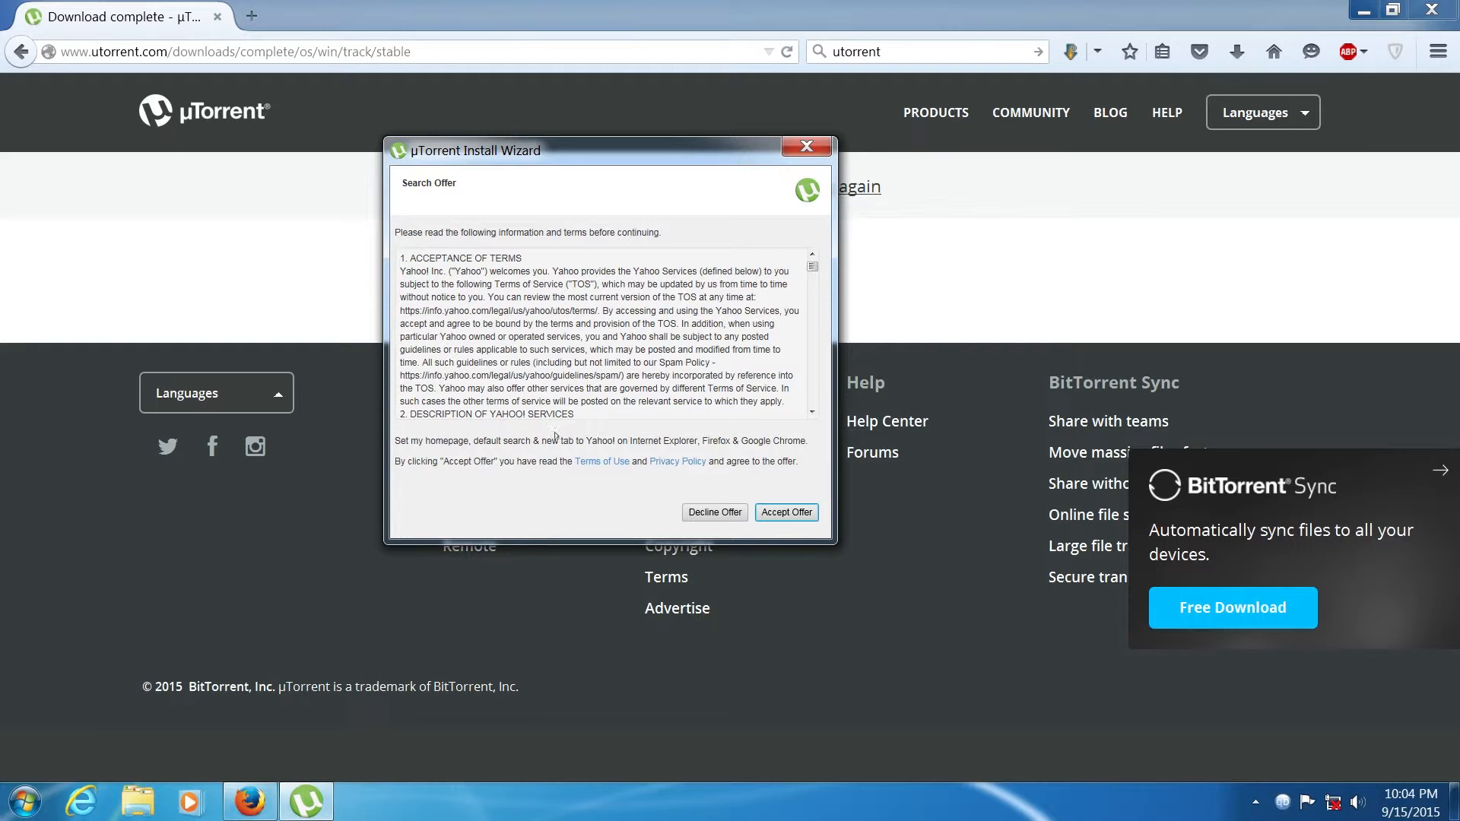
left_click(714, 512)
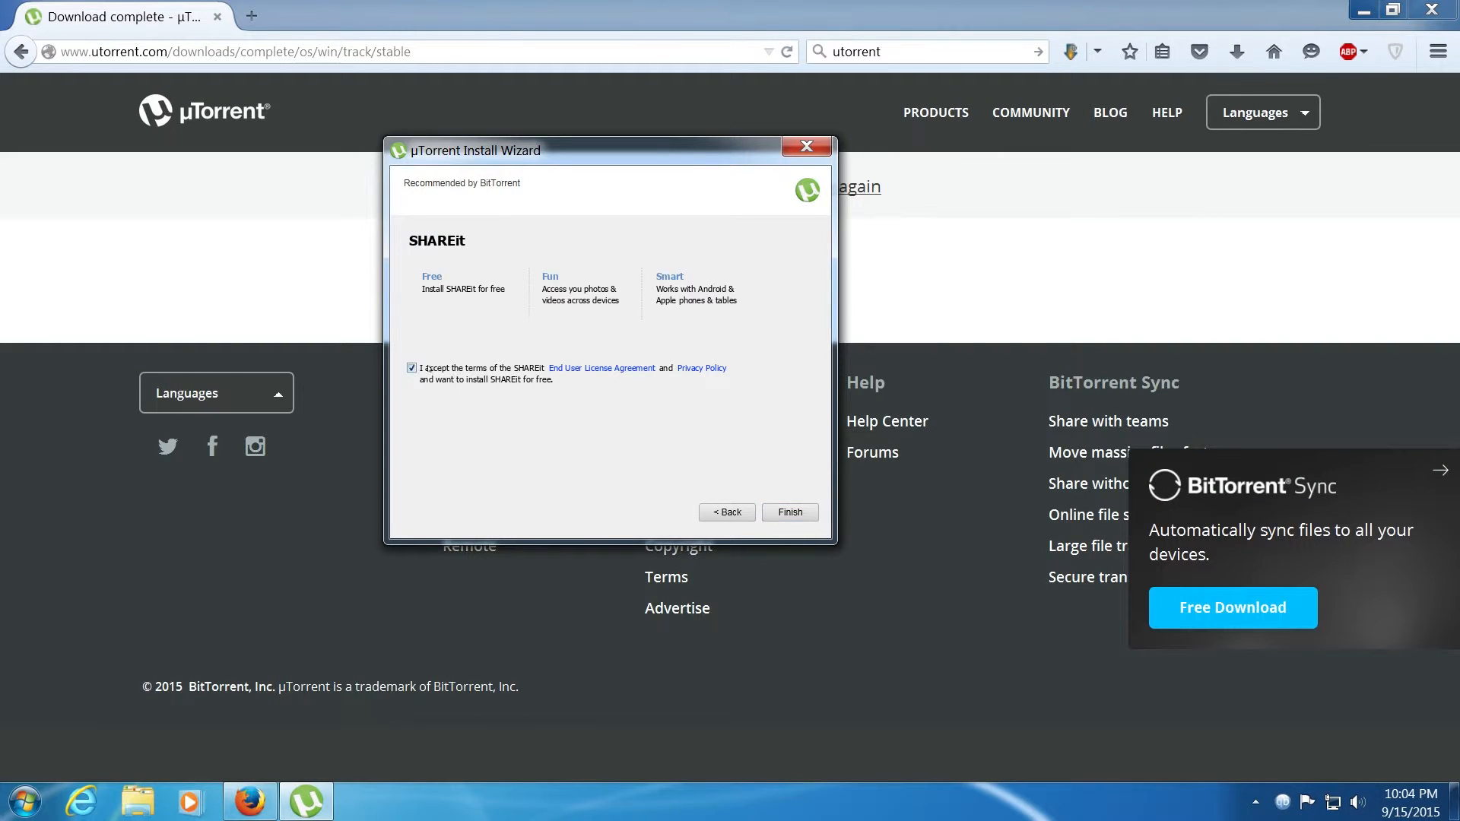
left_click(791, 514)
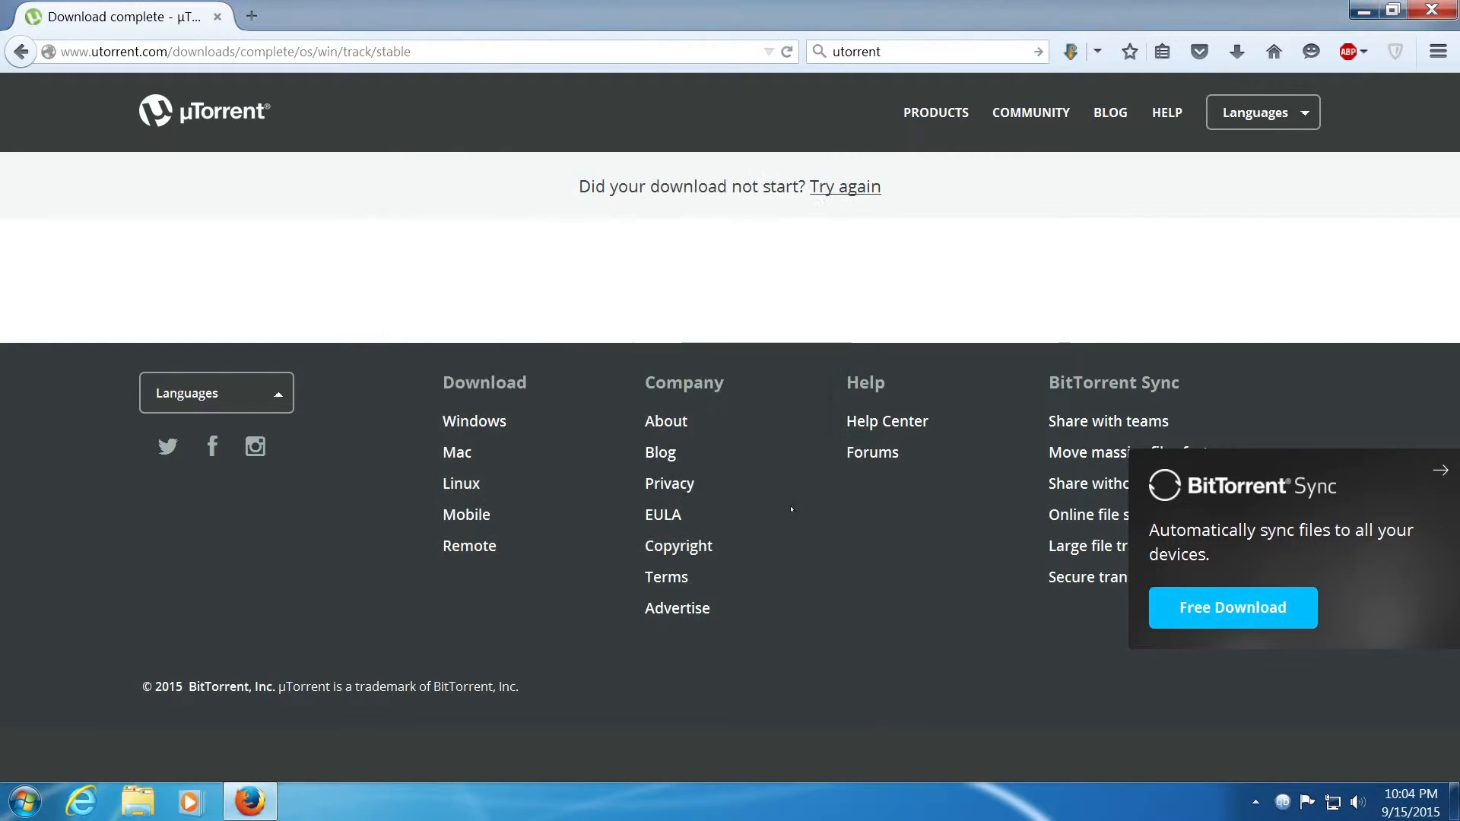
Minimize the browser, maximize the µTorrent window and display the Torrents list.
left_click(1352, 9)
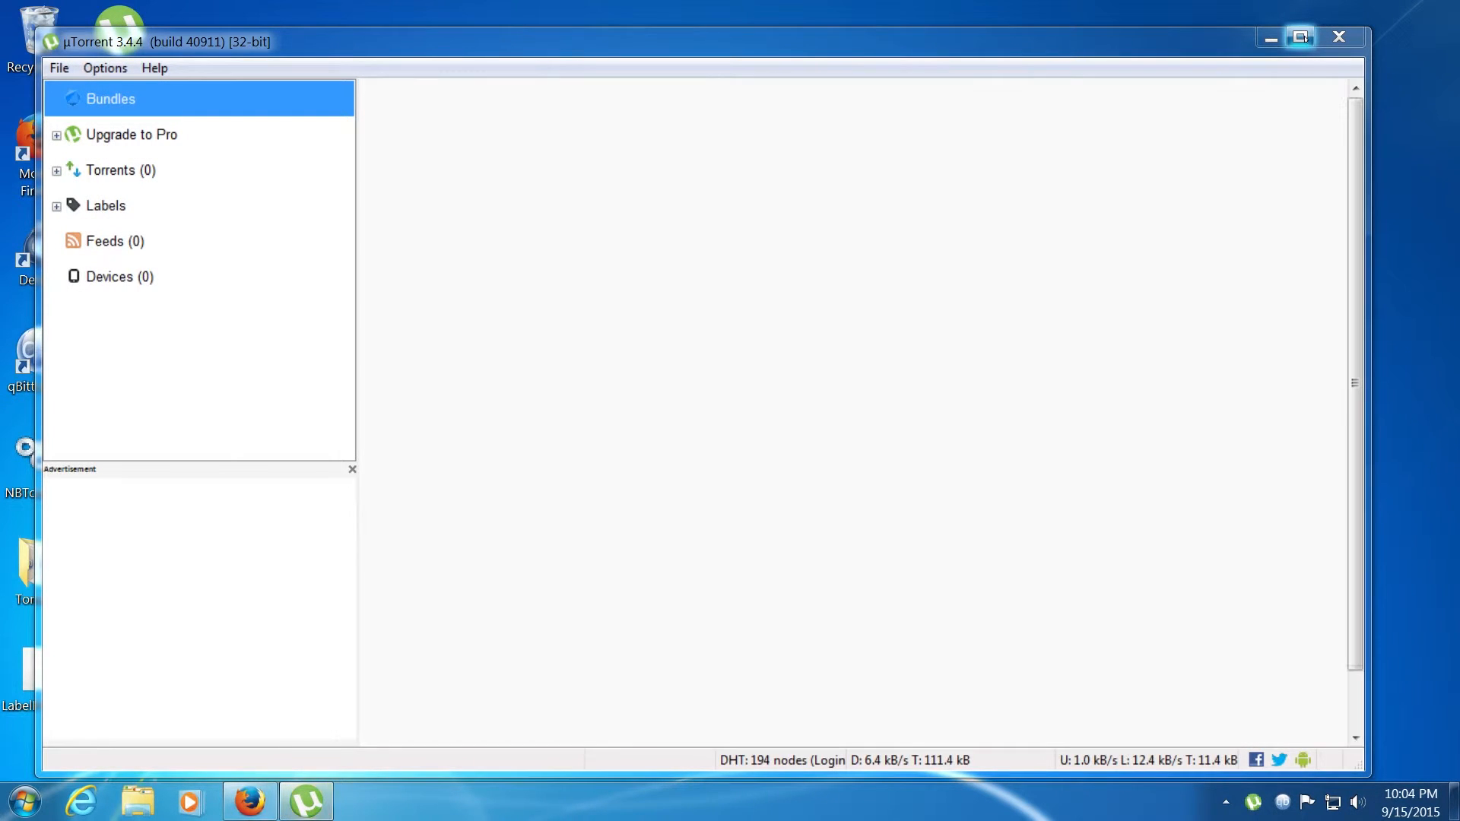
left_click(1300, 37)
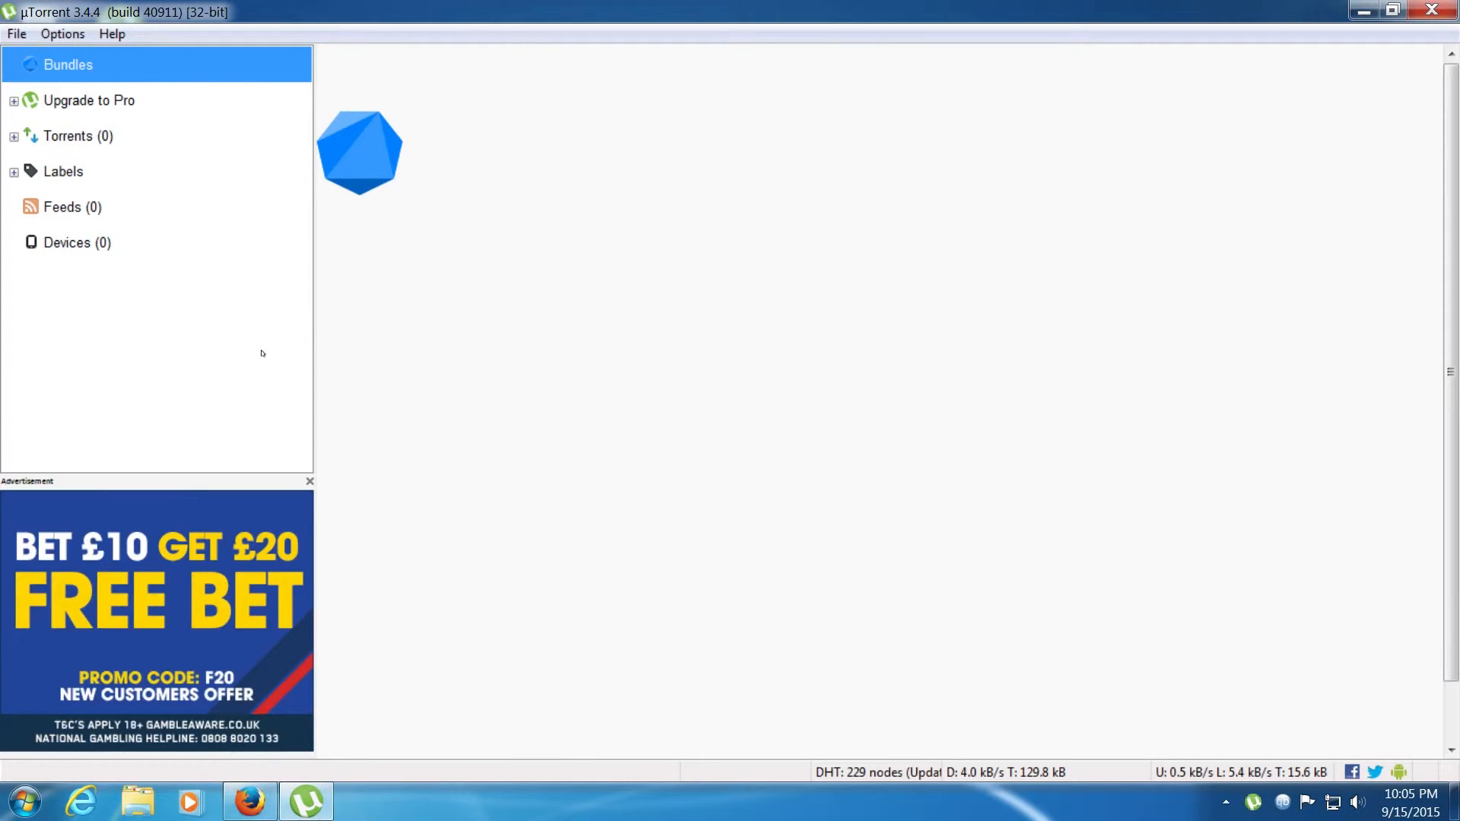
left_click(111, 147)
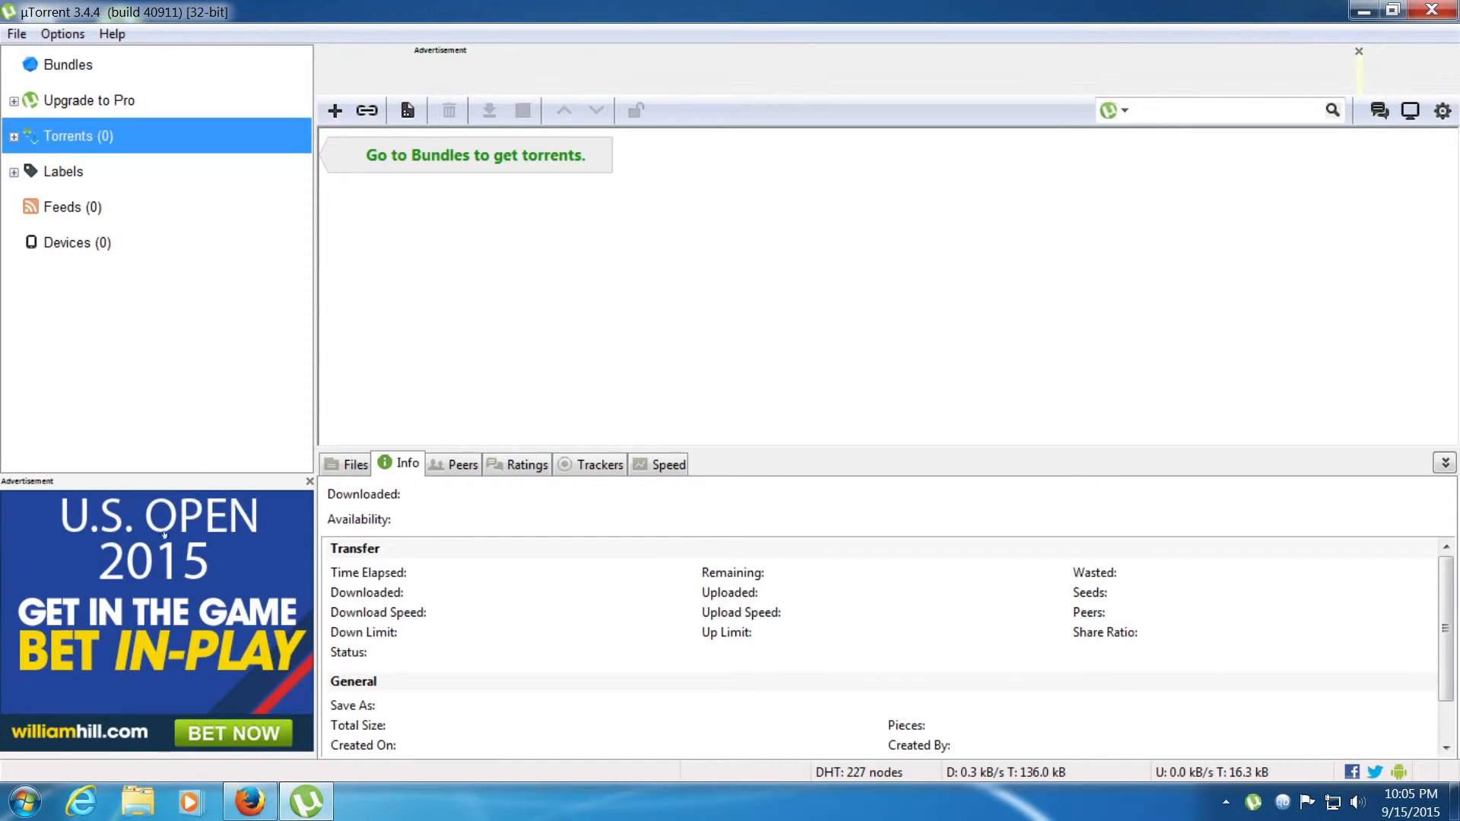
Try to close the sidebar and banner advertisements, returning to the Torrents list after each attempt.
left_click(309, 482)
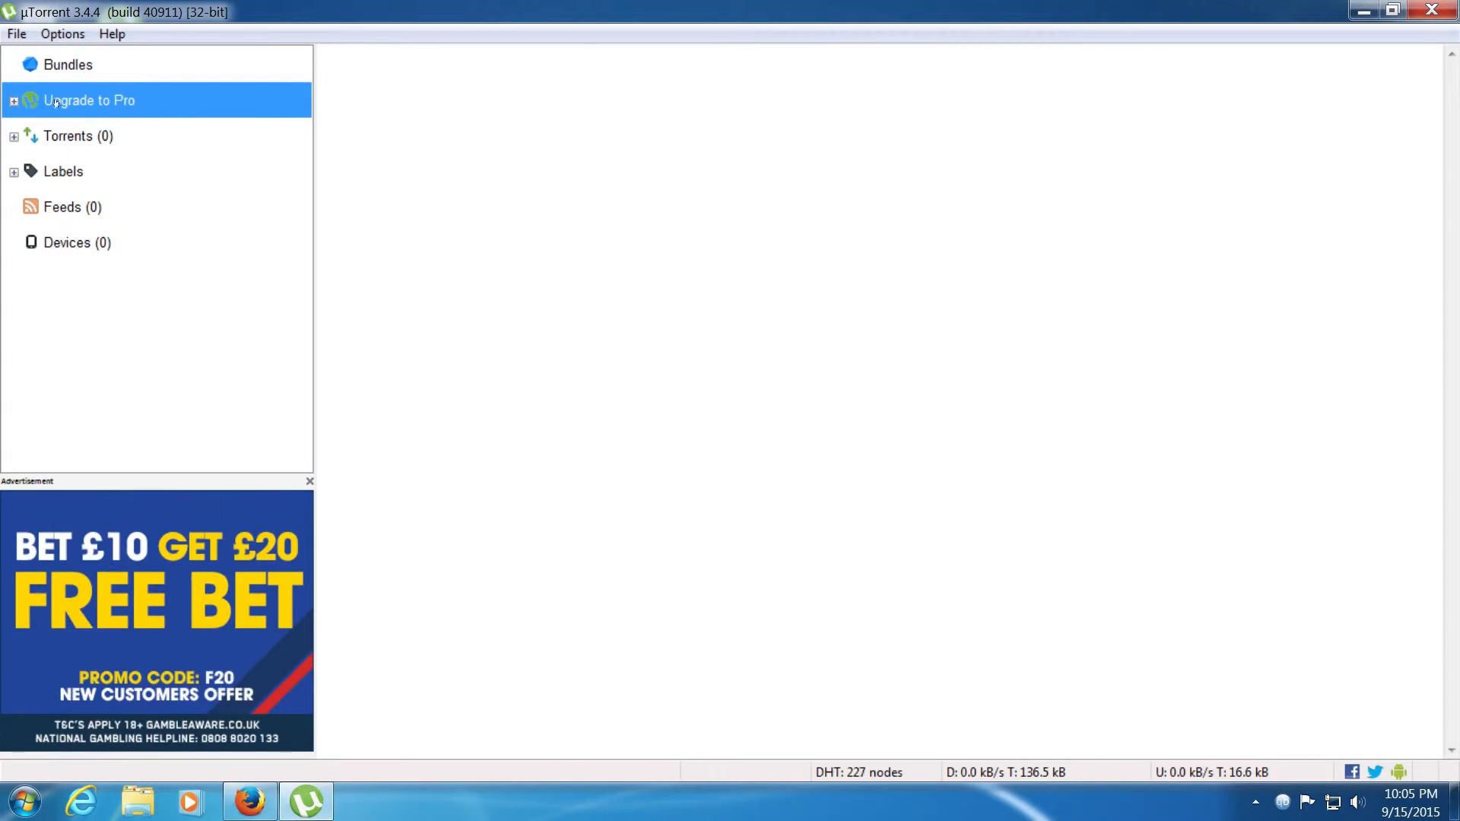
left_click(64, 139)
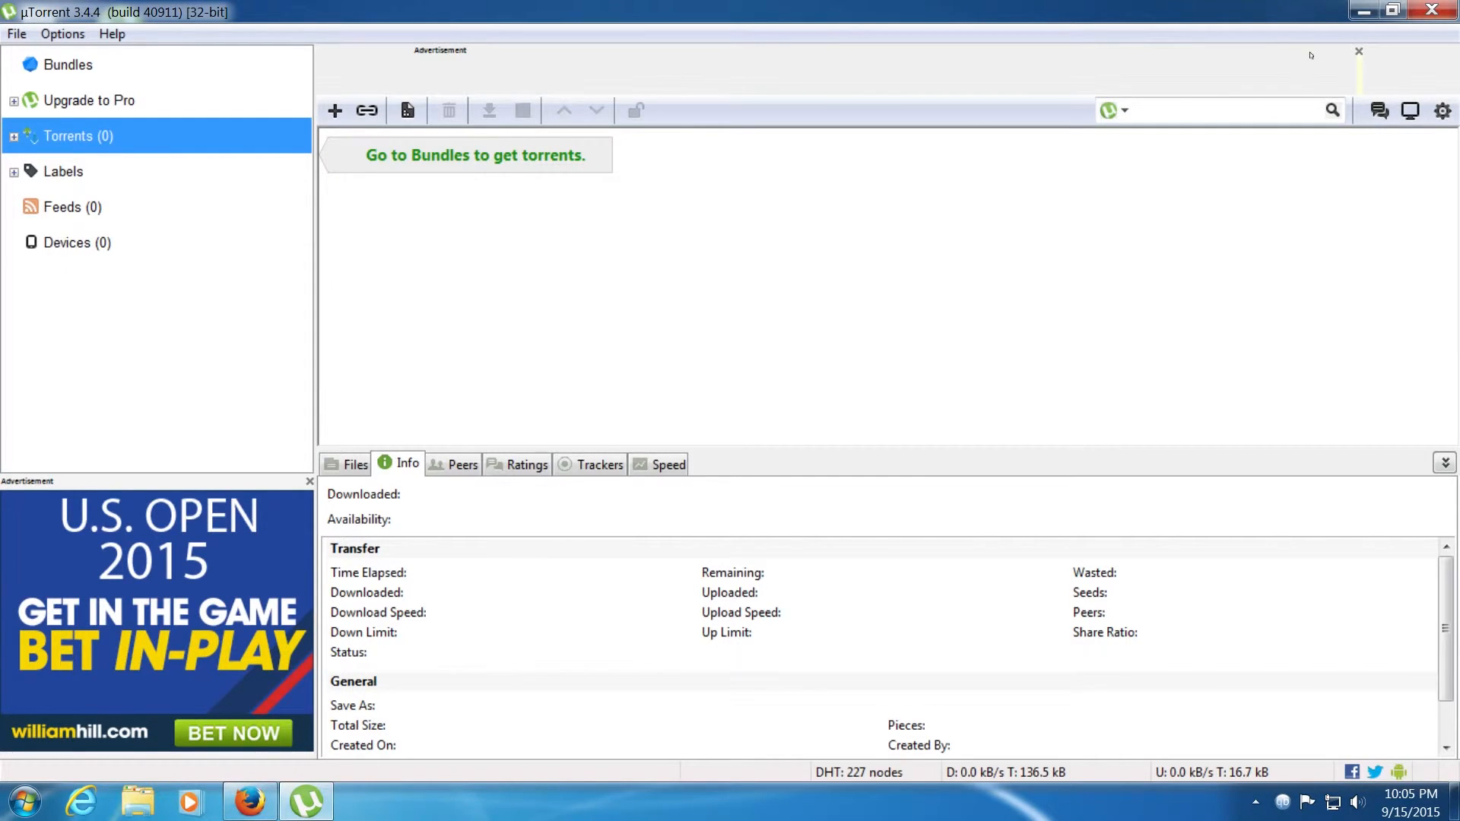
left_click(1358, 51)
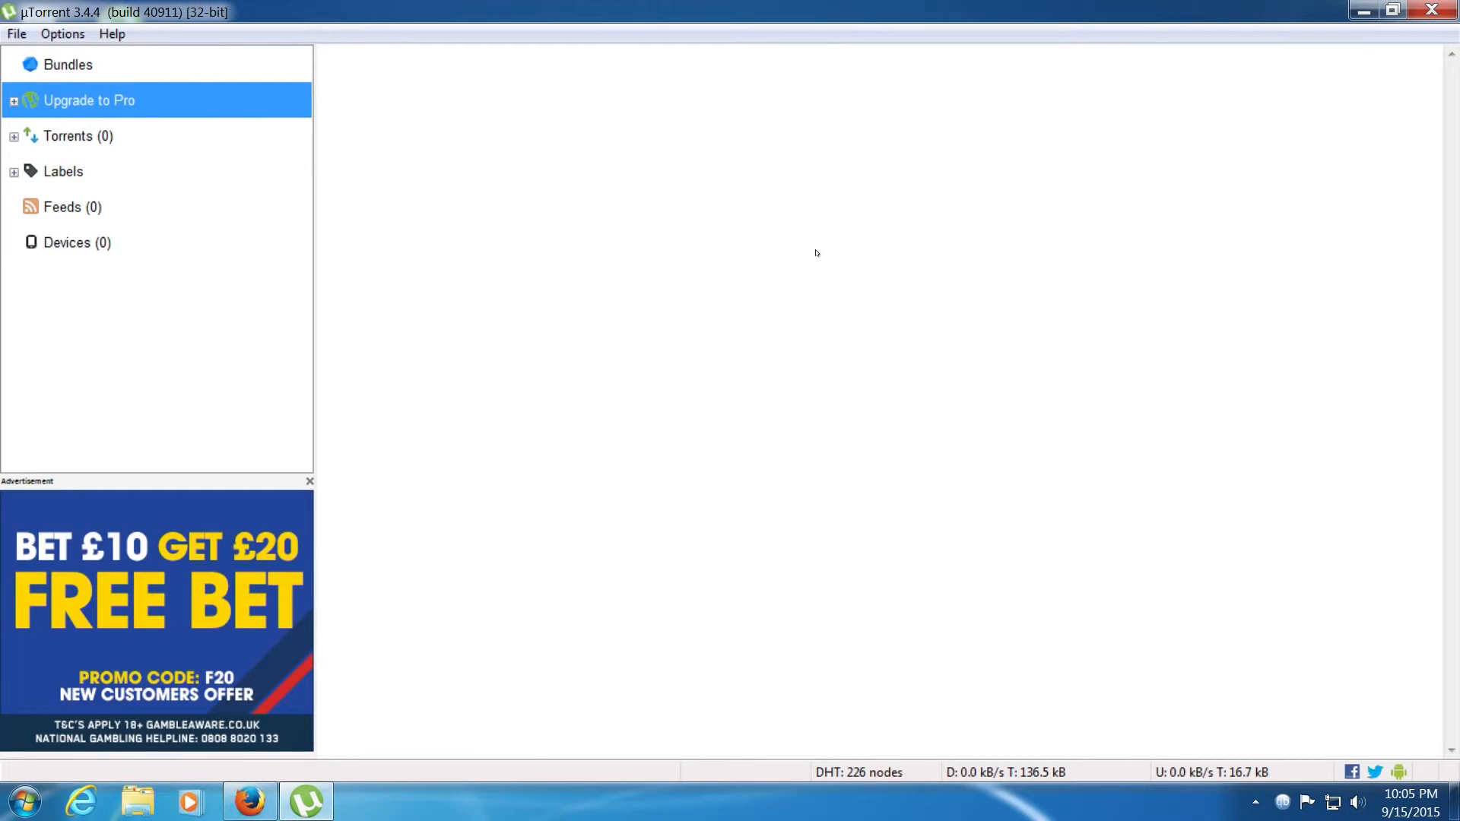
left_click(88, 144)
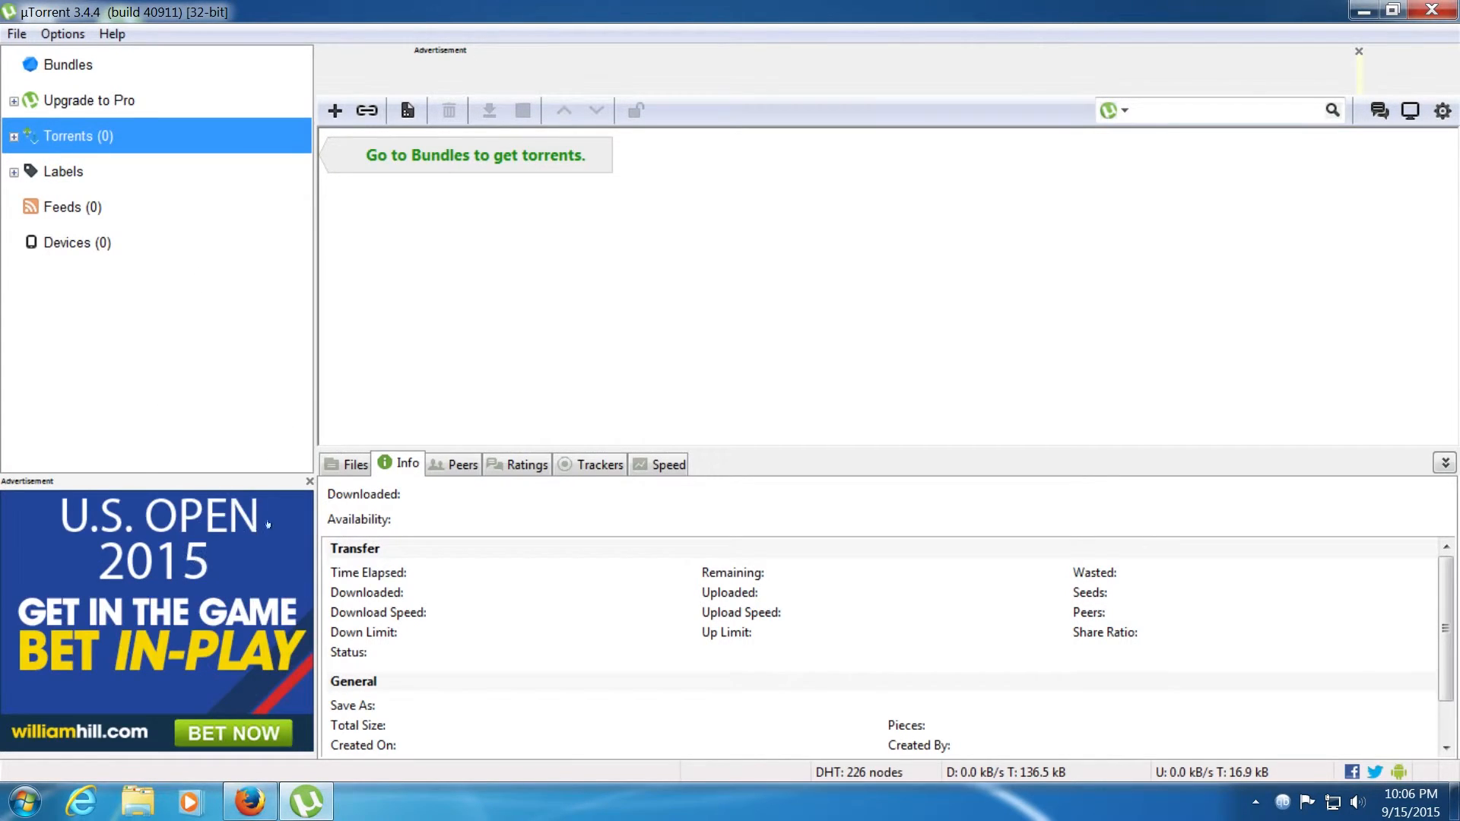
In the directory preferences, enable storing new downloads in and moving completed downloads to the Downloads folder.
left_click(47, 33)
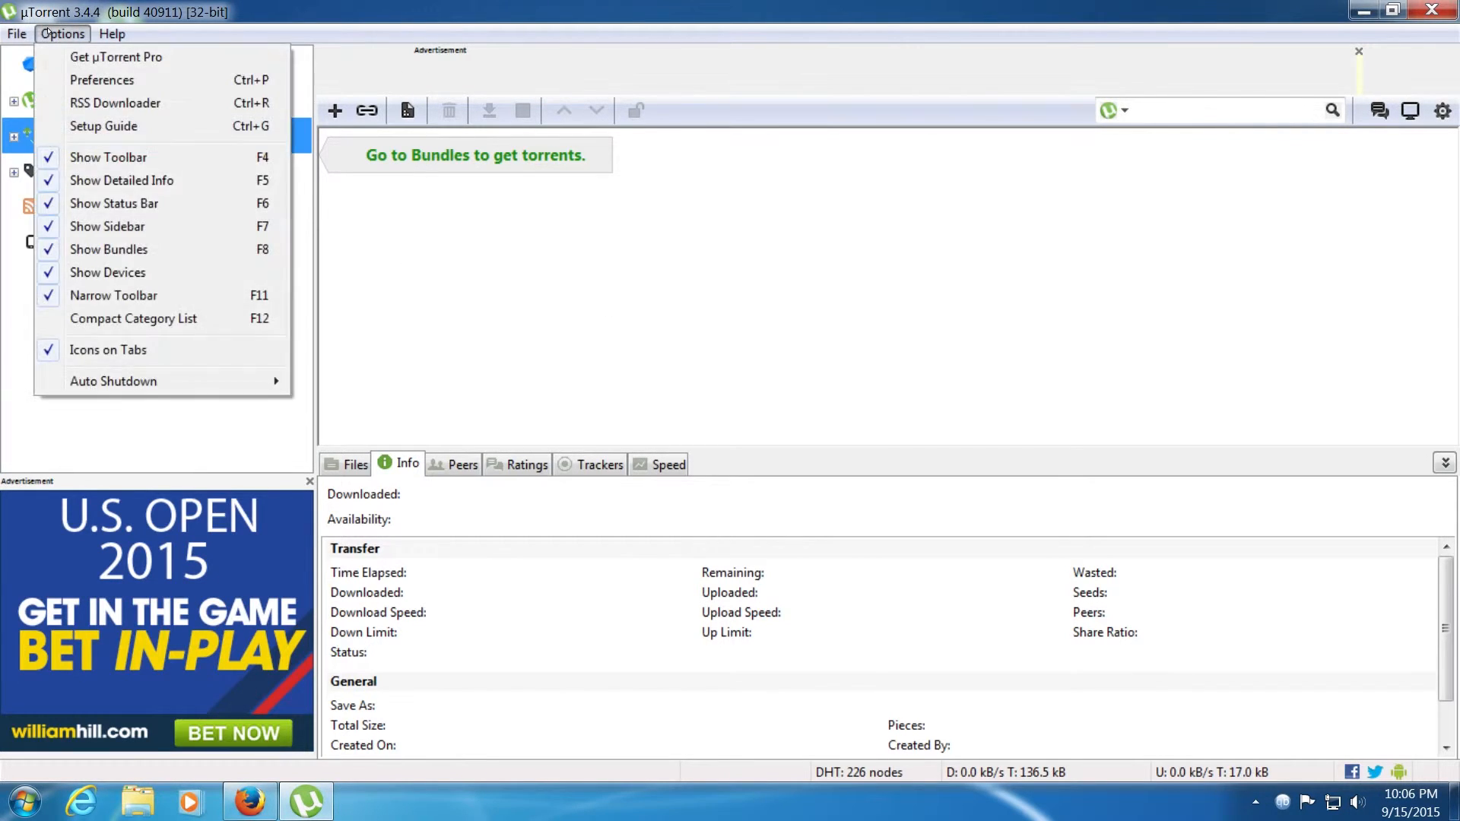
left_click(83, 80)
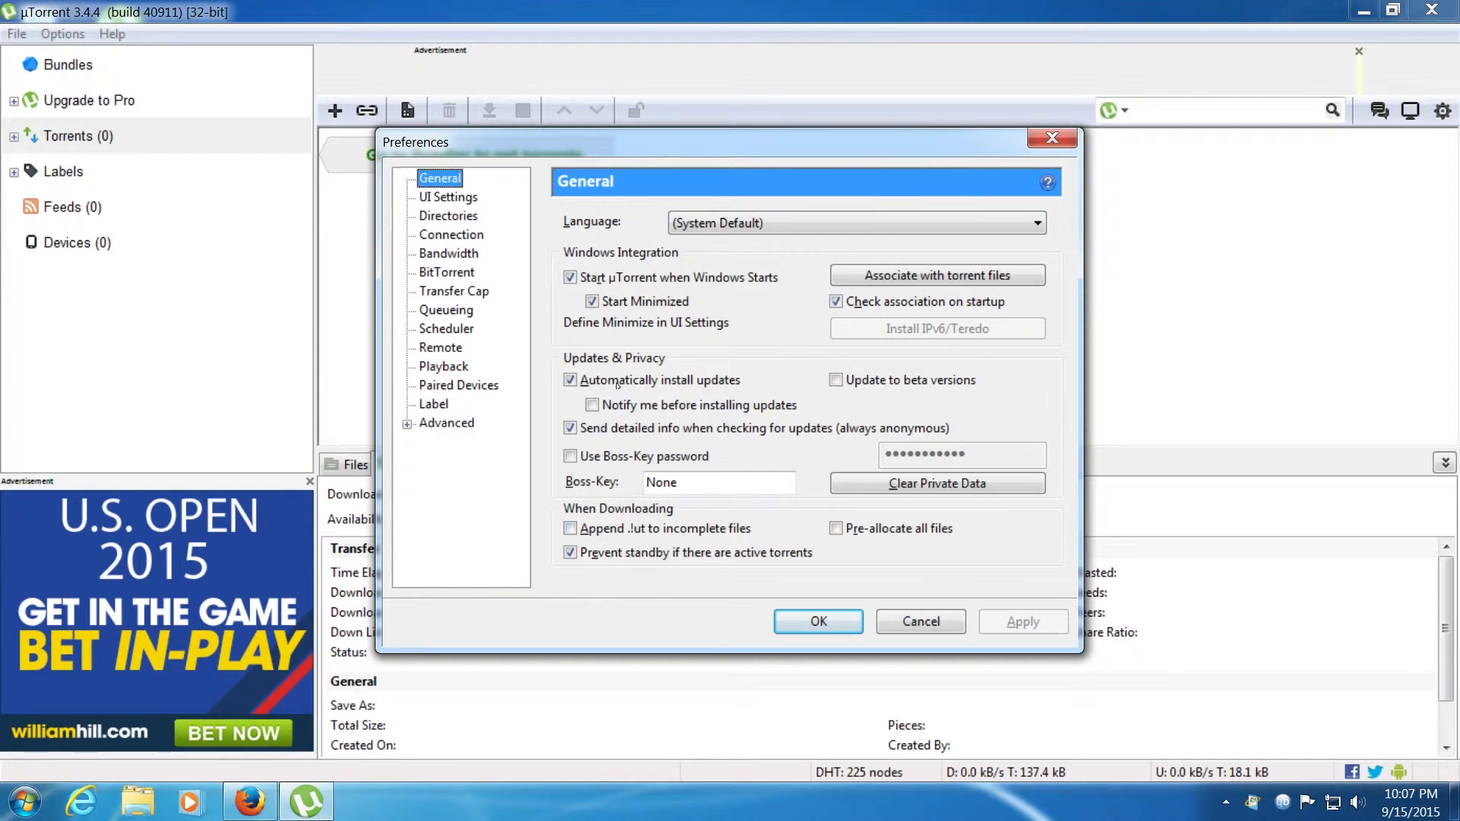
key("Down")
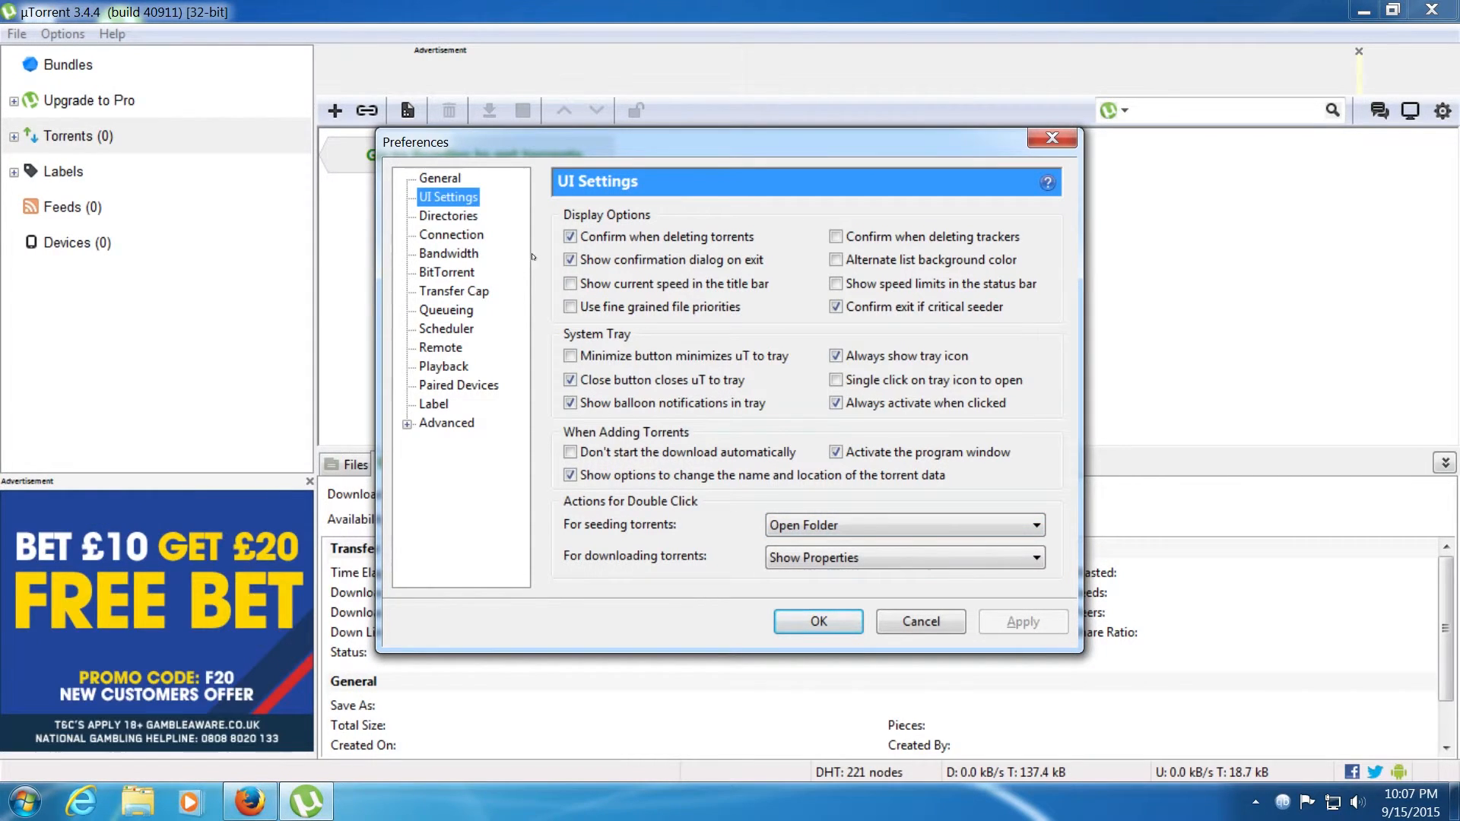
left_click(449, 216)
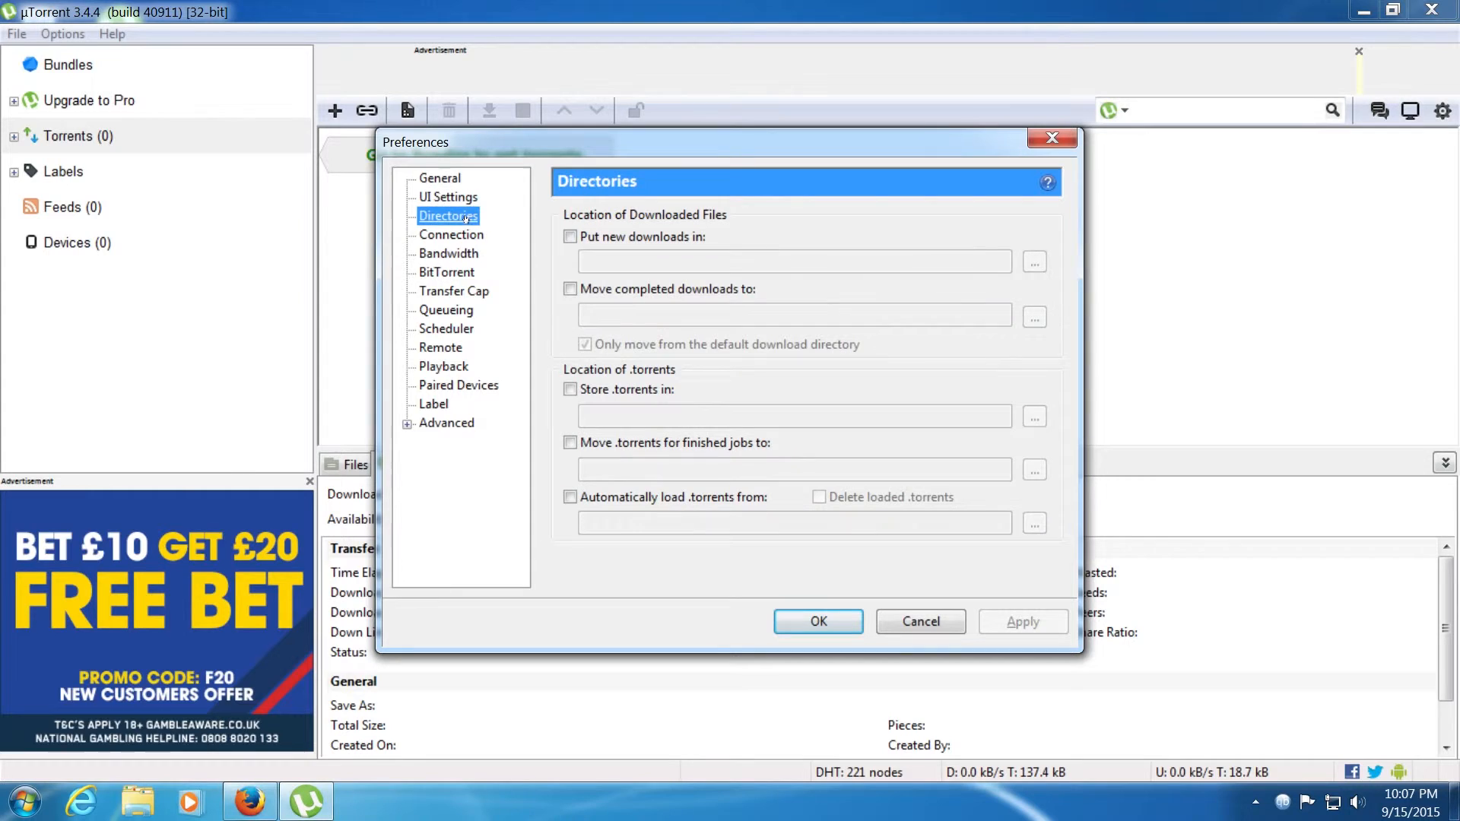
left_click(570, 237)
left_click(570, 289)
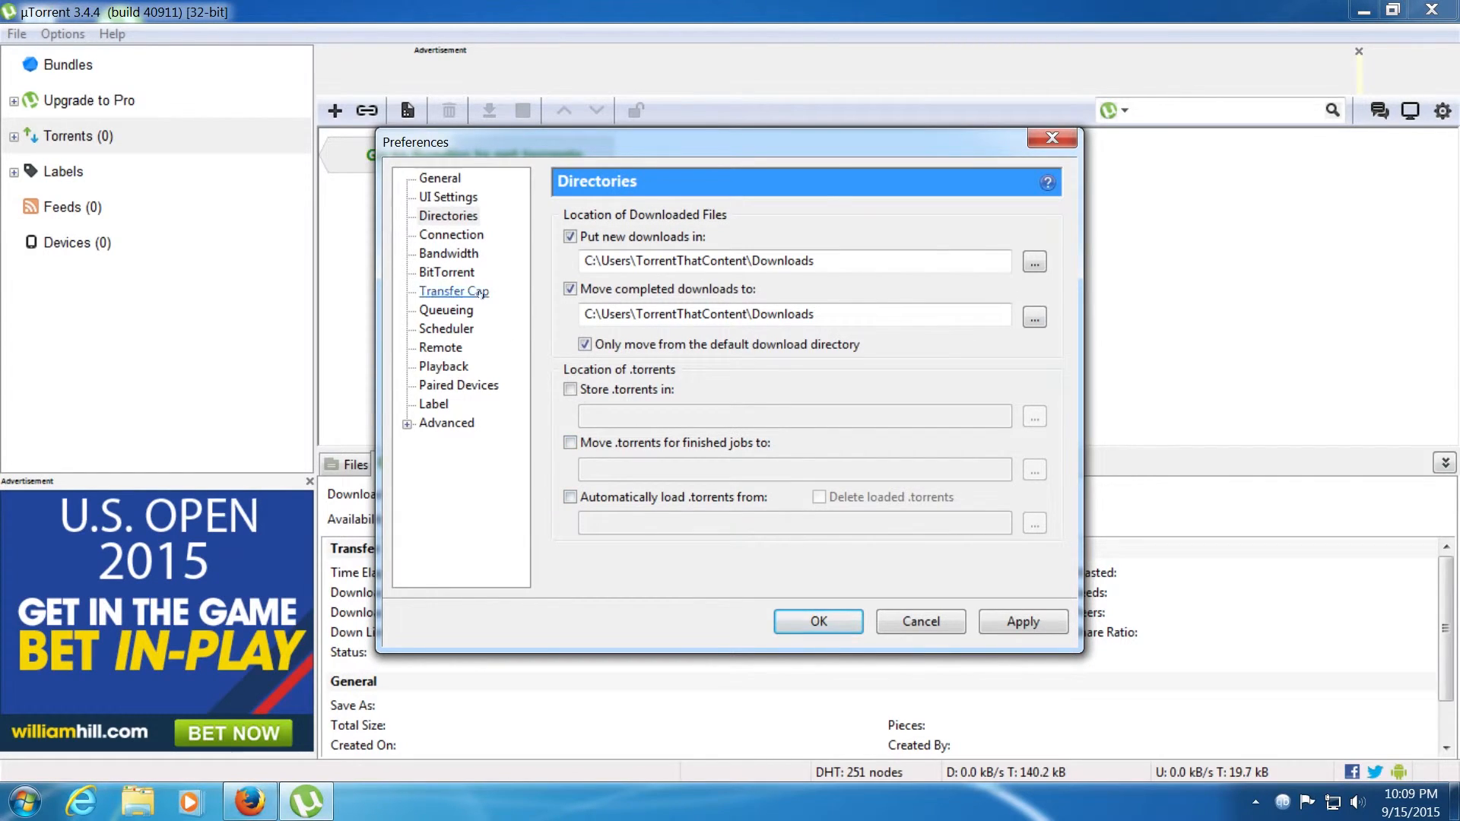
Set the port for incoming connections to 55333 and enable the Windows Firewall exception.
key("Down")
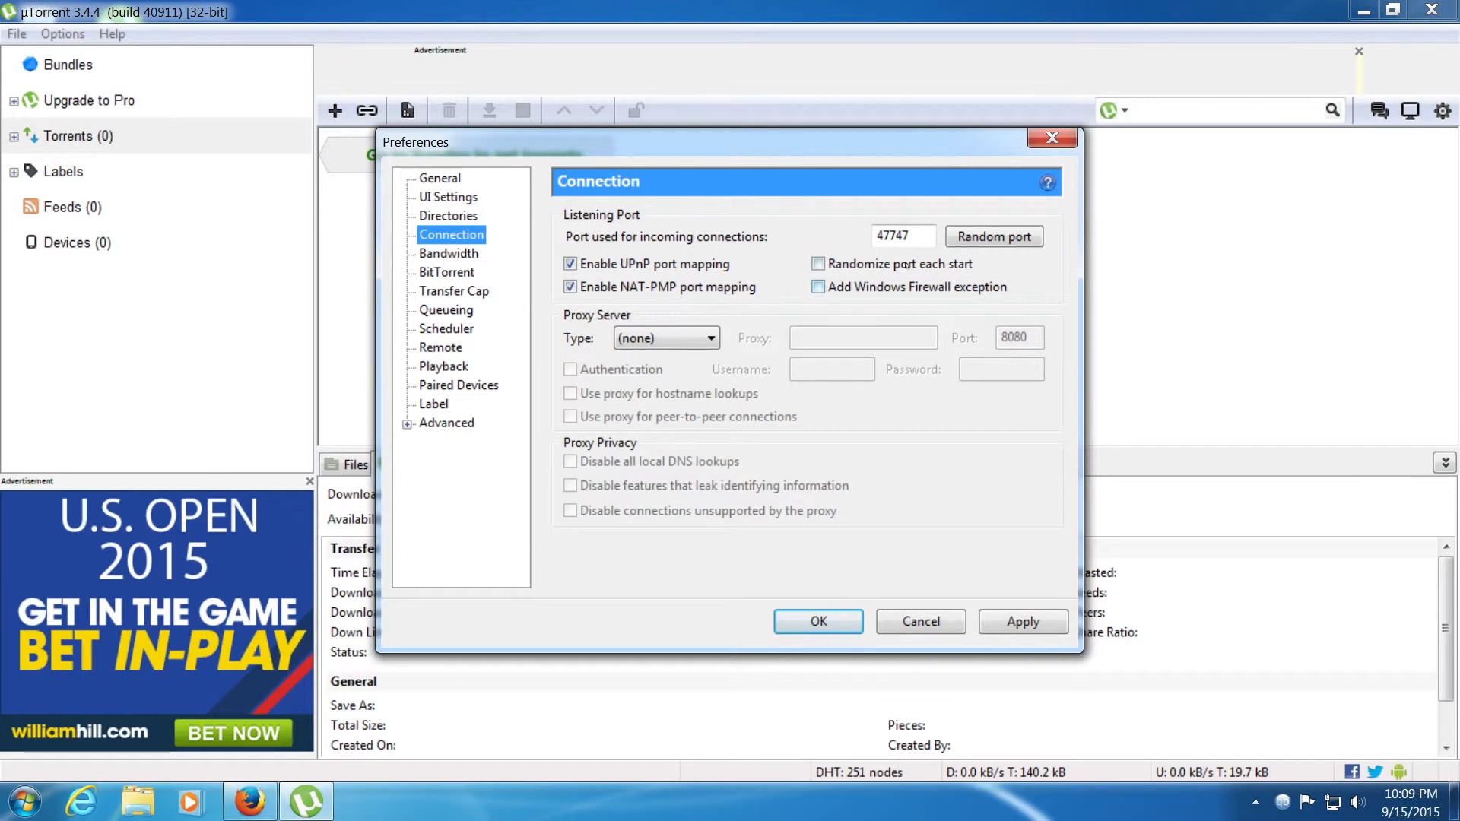
key("Tab")
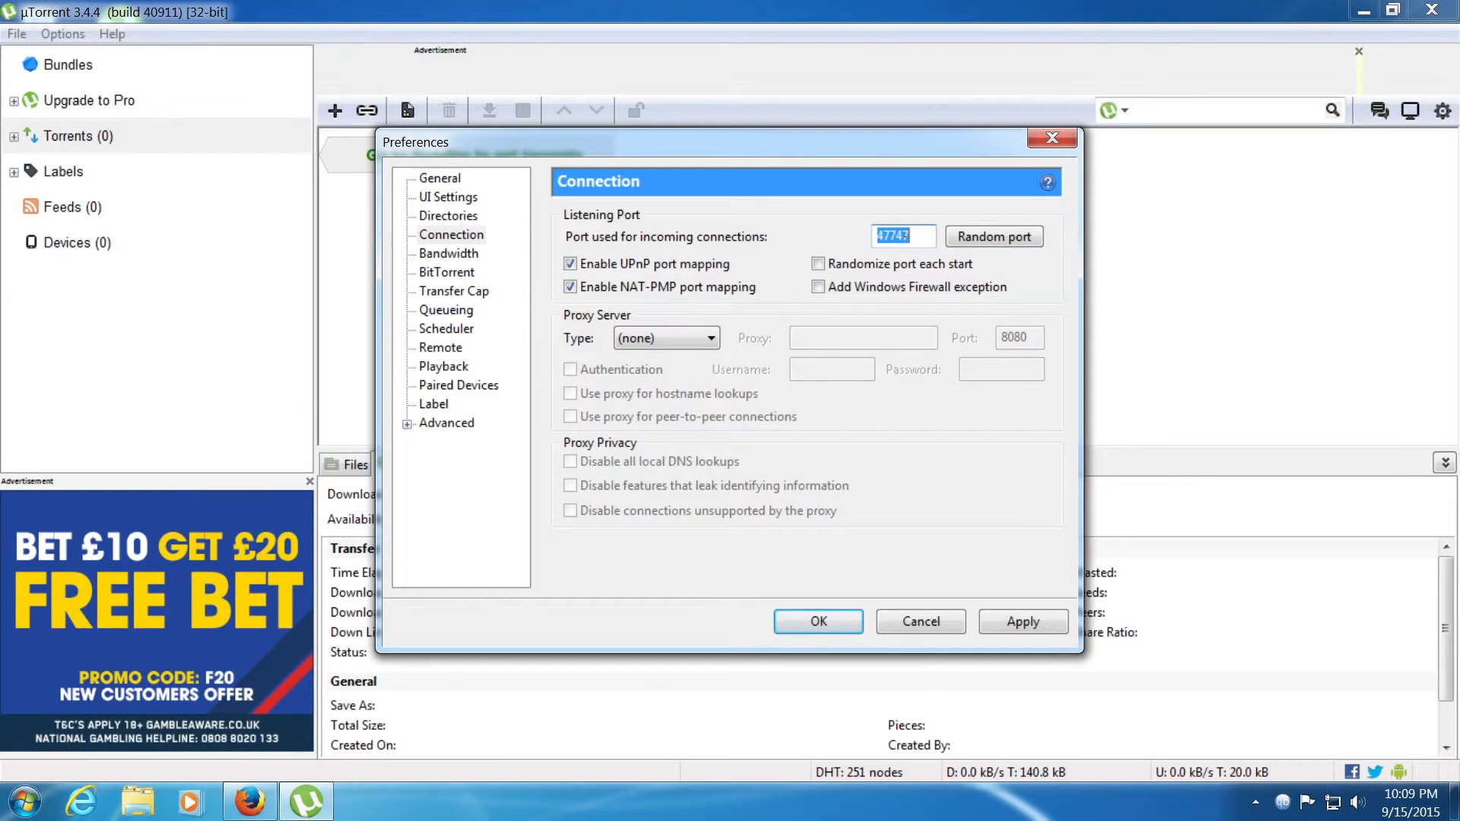
type("55333")
left_click(840, 288)
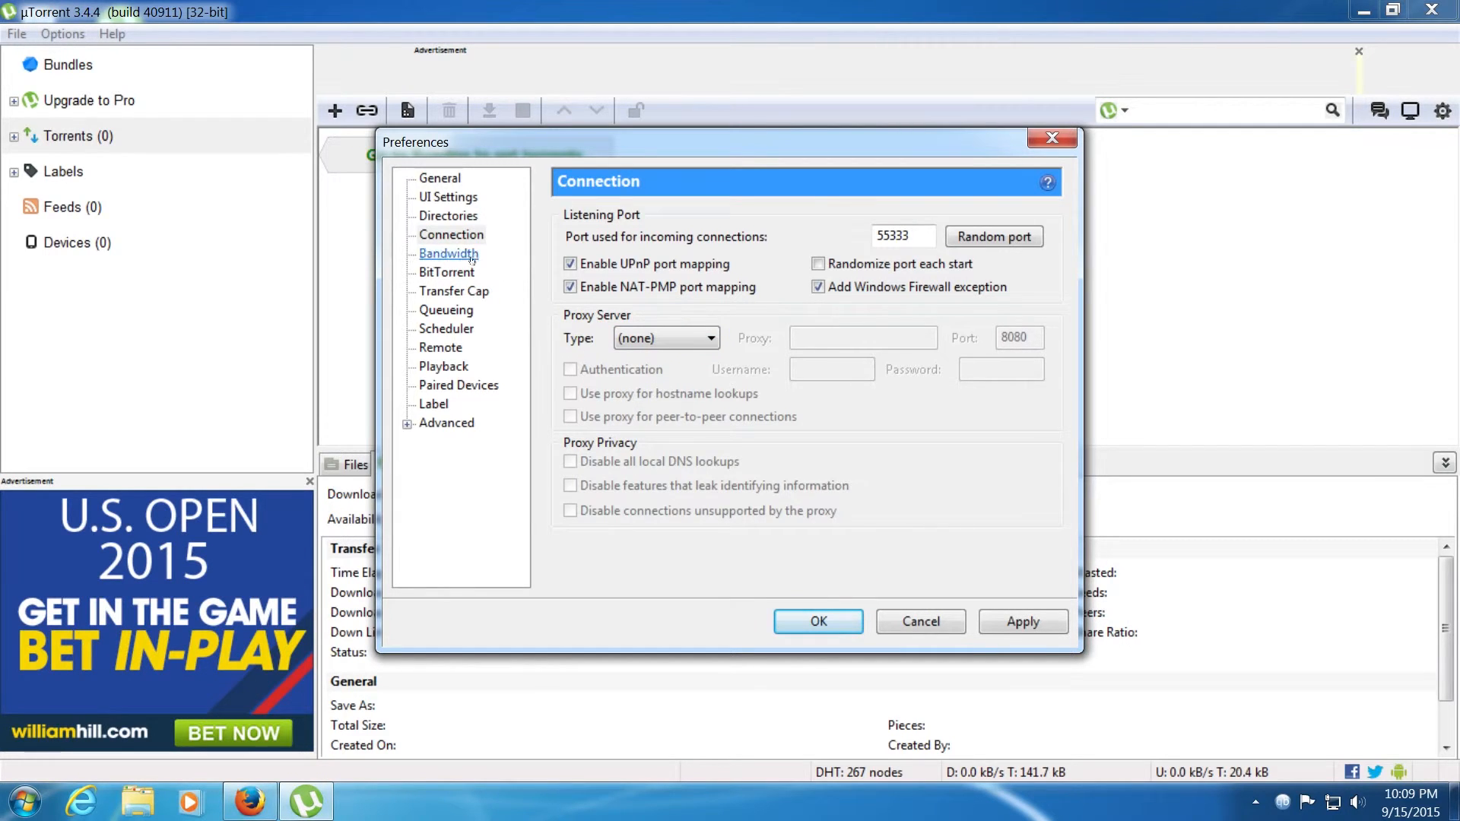
Examine the bandwidth limits and the outgoing protocol encryption choices in the BitTorrent preferences.
left_click(449, 254)
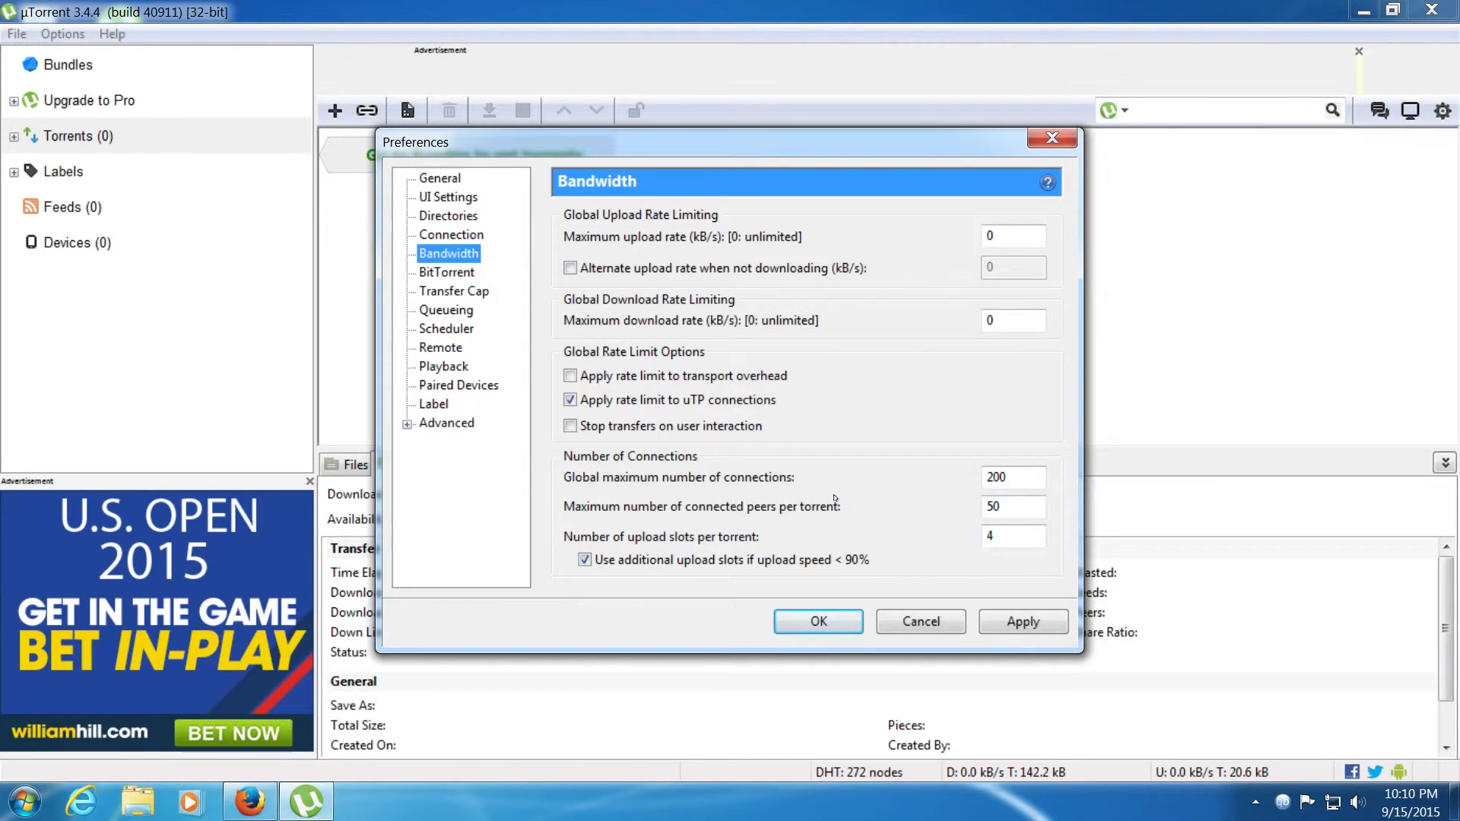
key("Down")
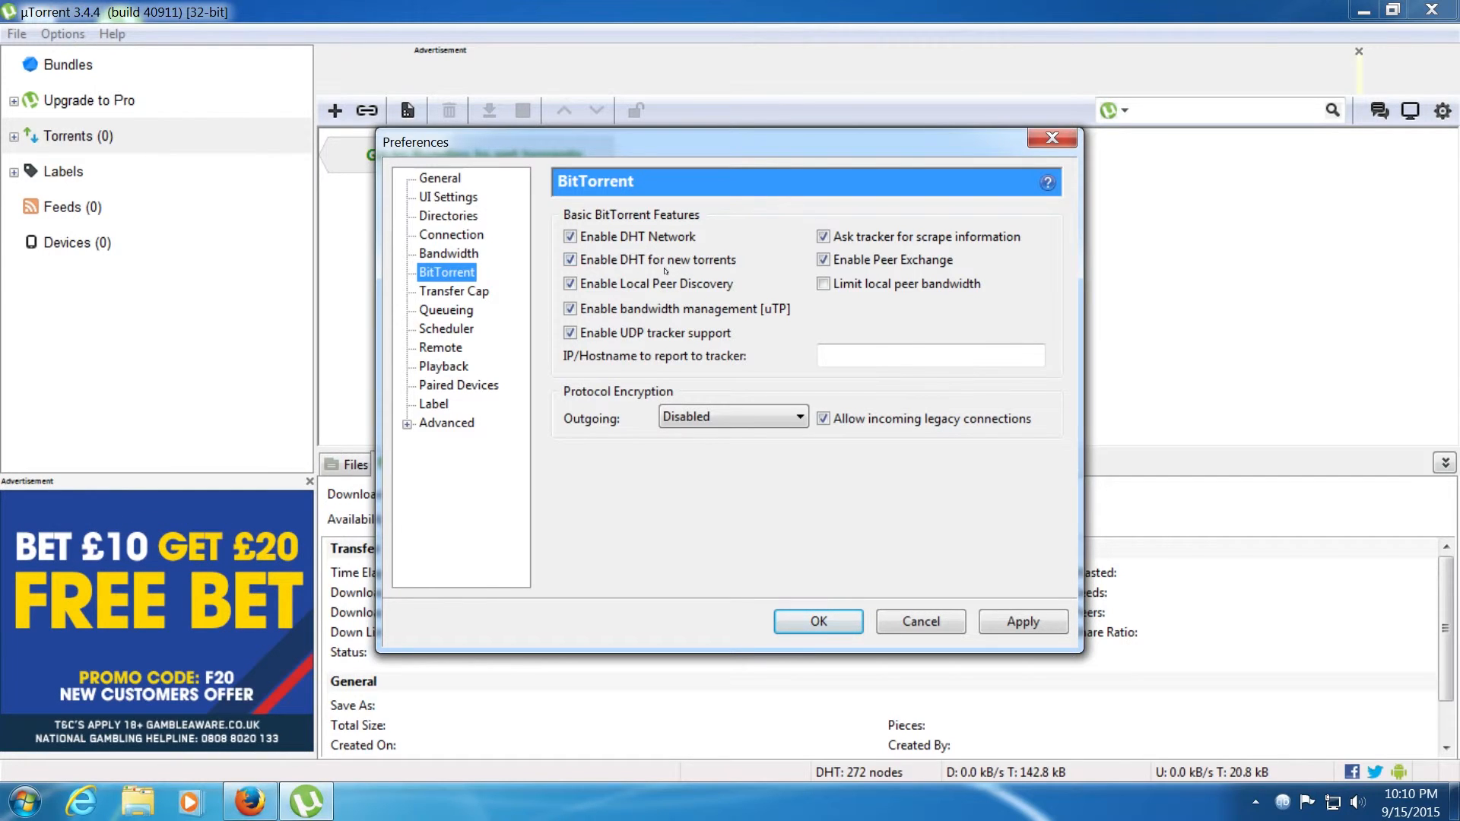
left_click(696, 417)
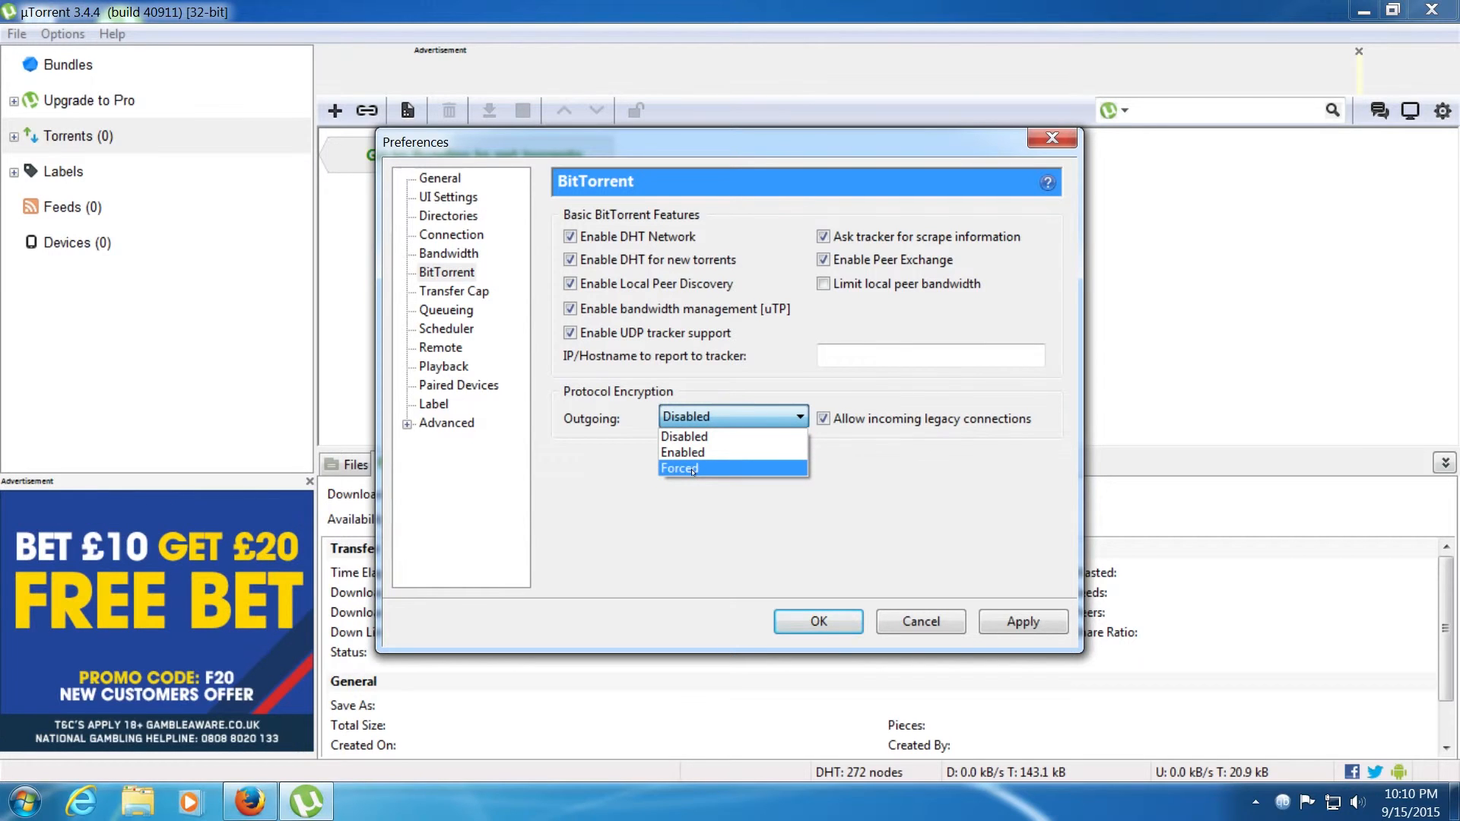
Review the Transfer Cap, Queueing, Scheduler, Remote, Playback, Paired Devices and Label preferences.
left_click(454, 291)
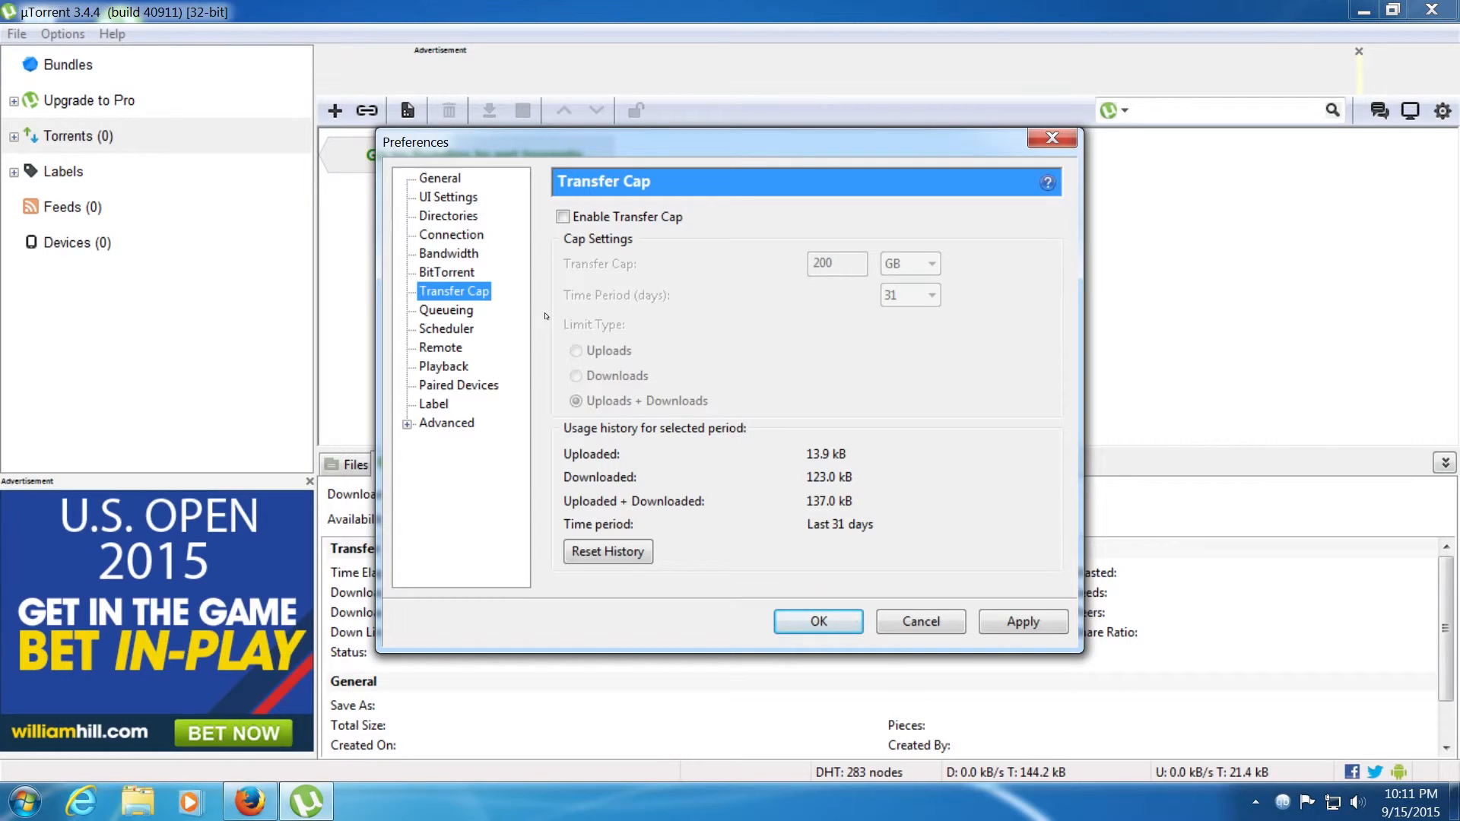
key("Down")
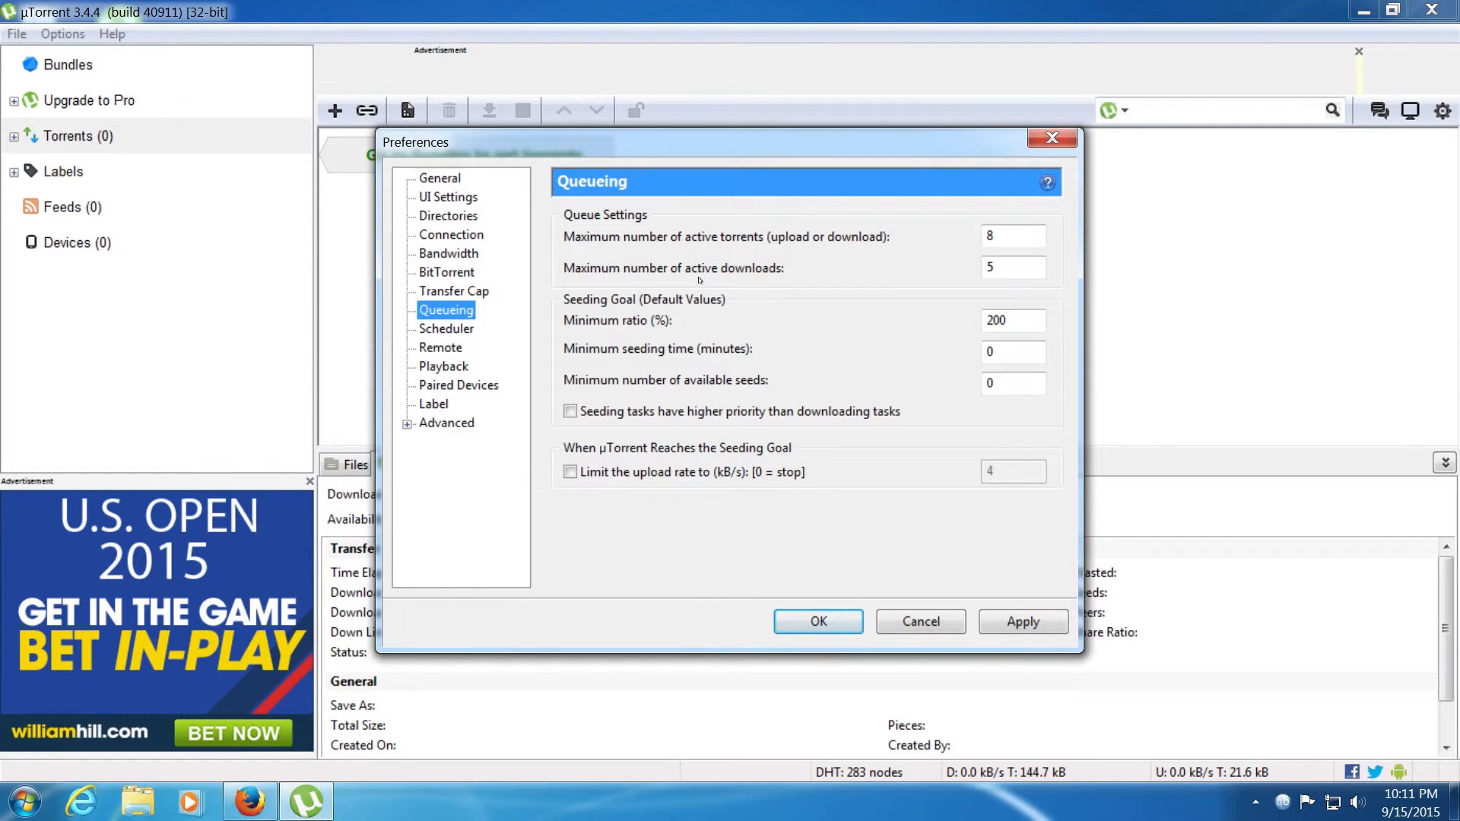
left_click(457, 332)
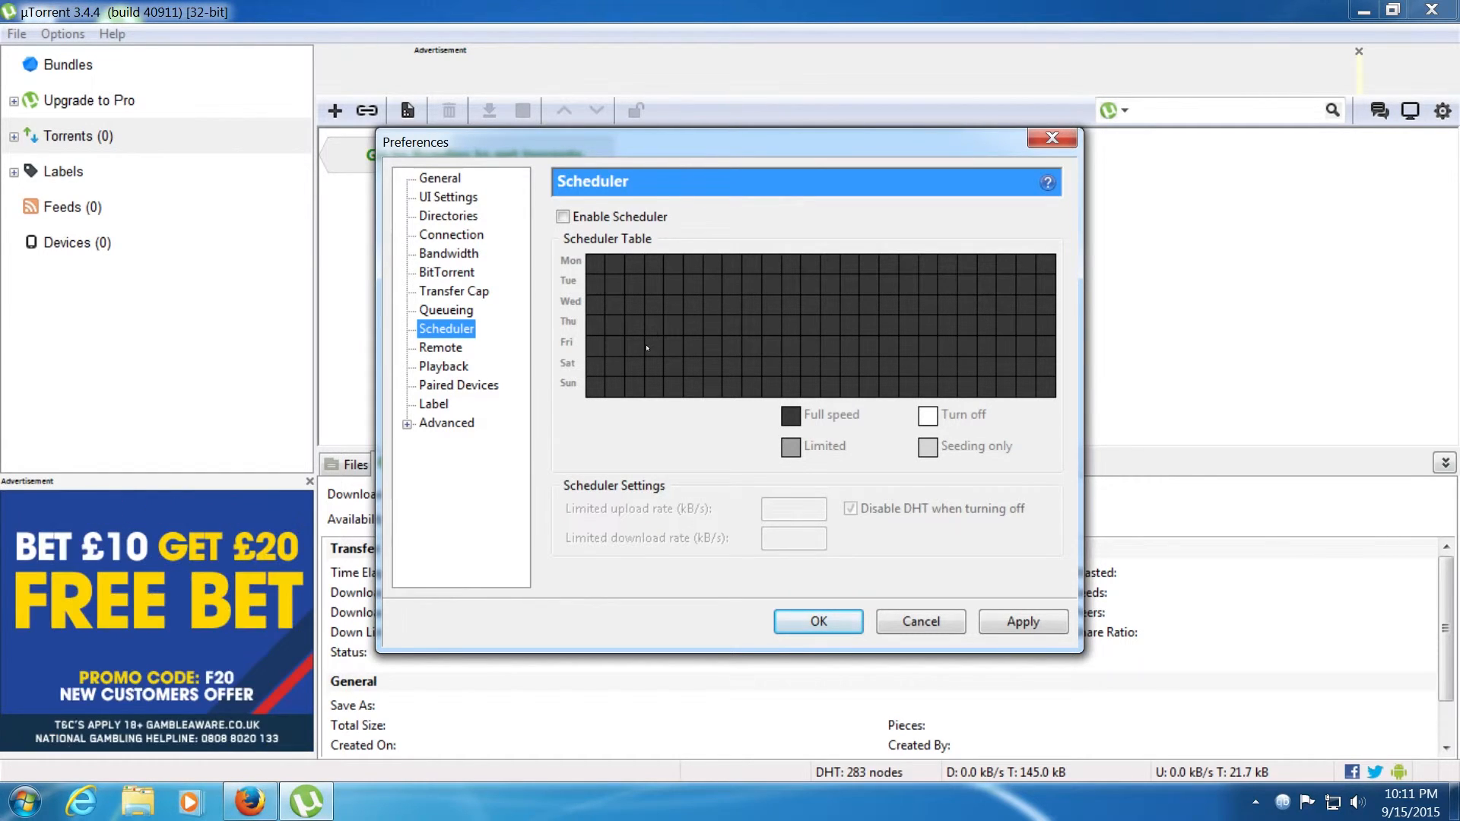
left_click(453, 351)
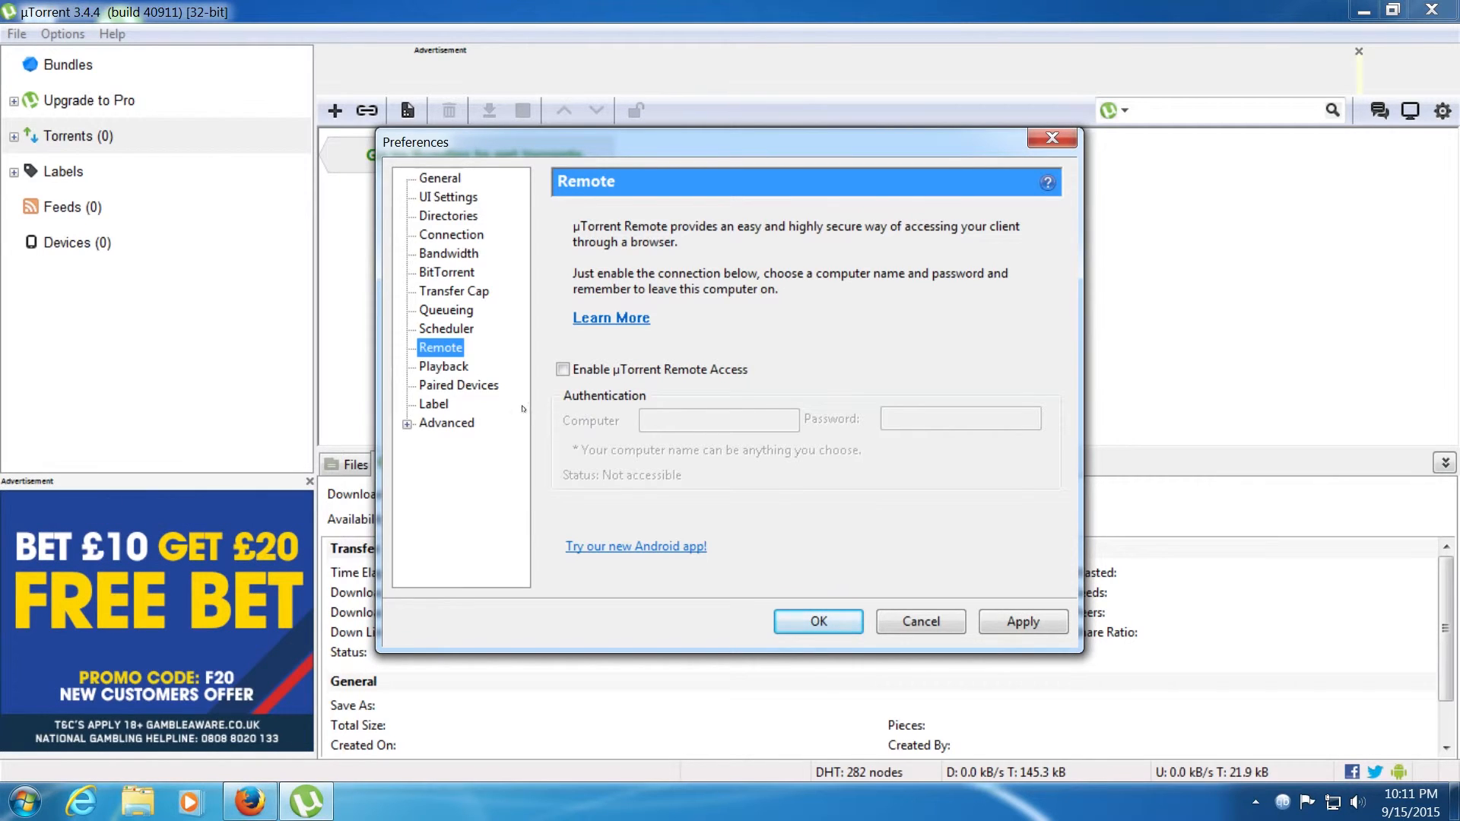
key("Down")
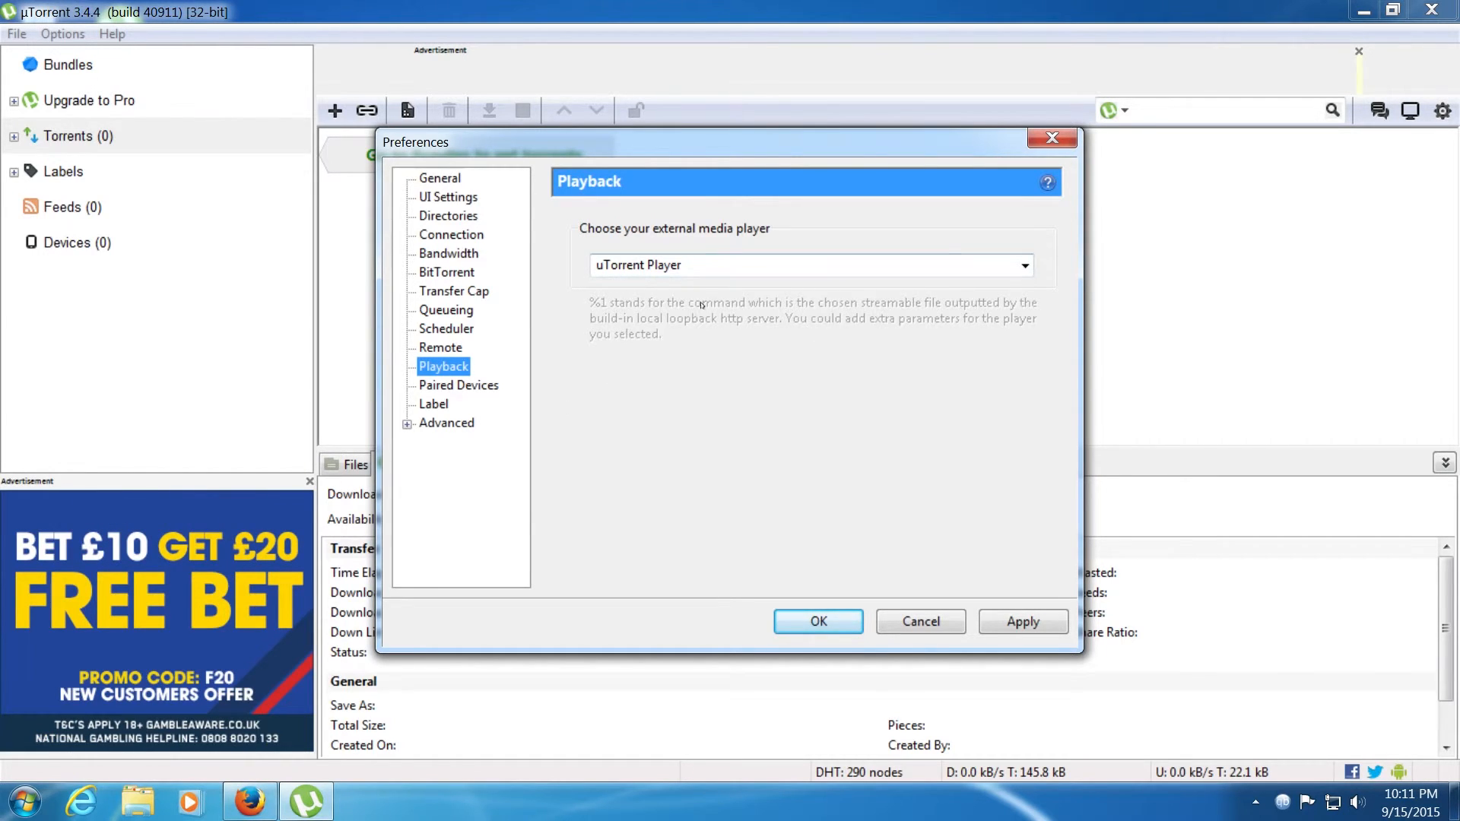
key("Down")
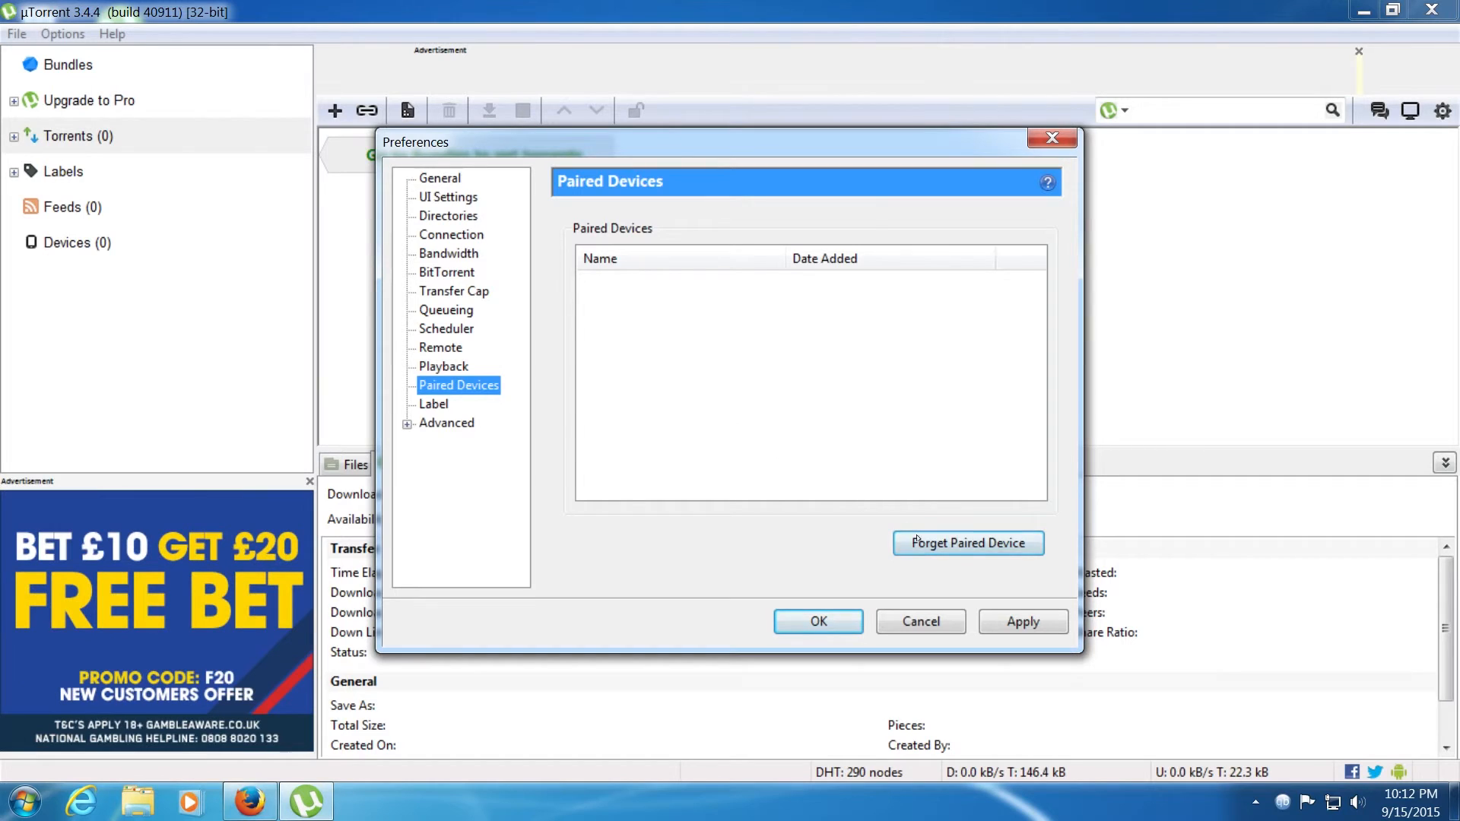
key("Down")
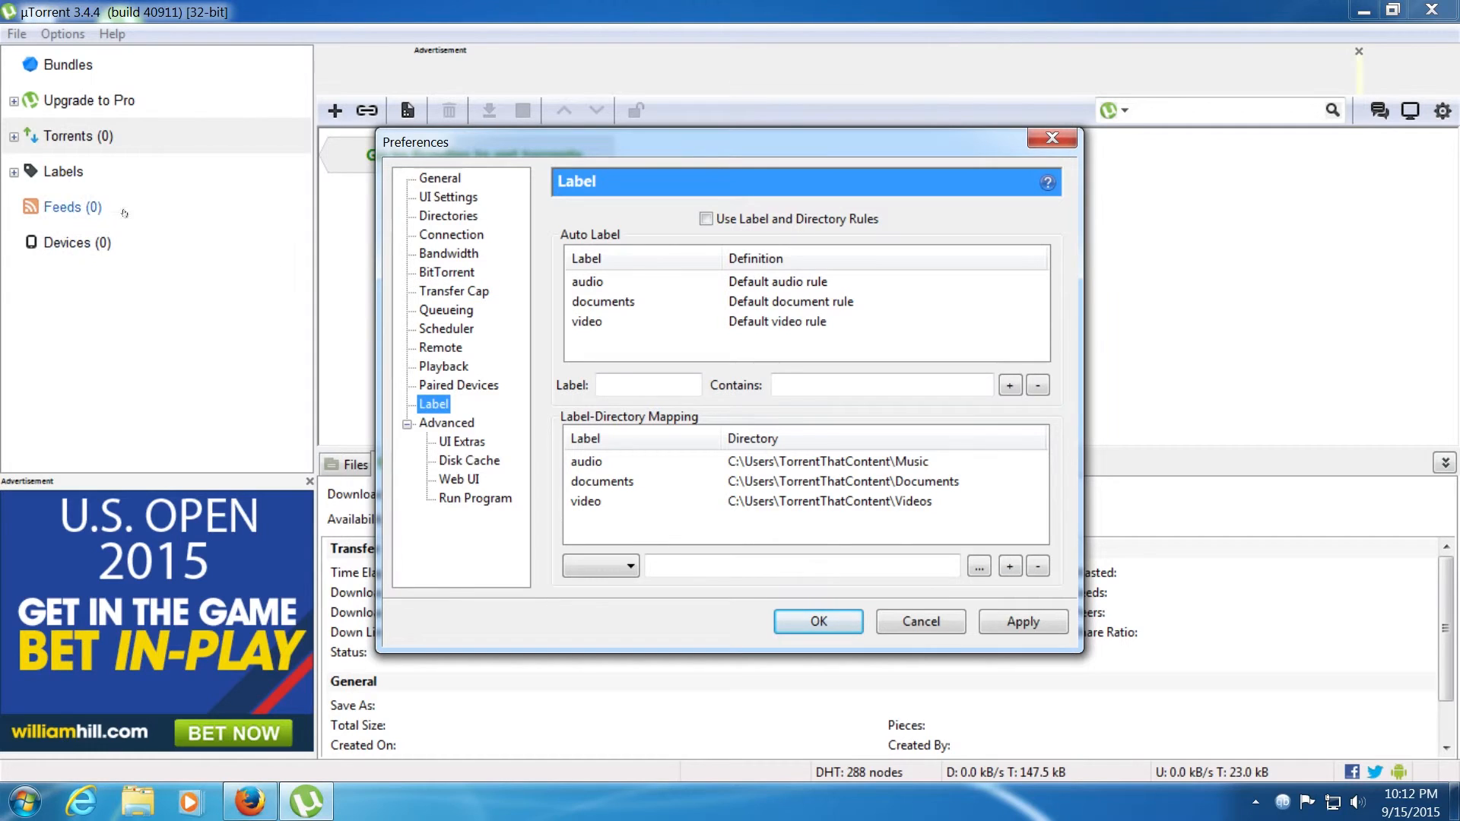
Save the preferences and display the torrents with no label under the Labels category.
left_click(841, 622)
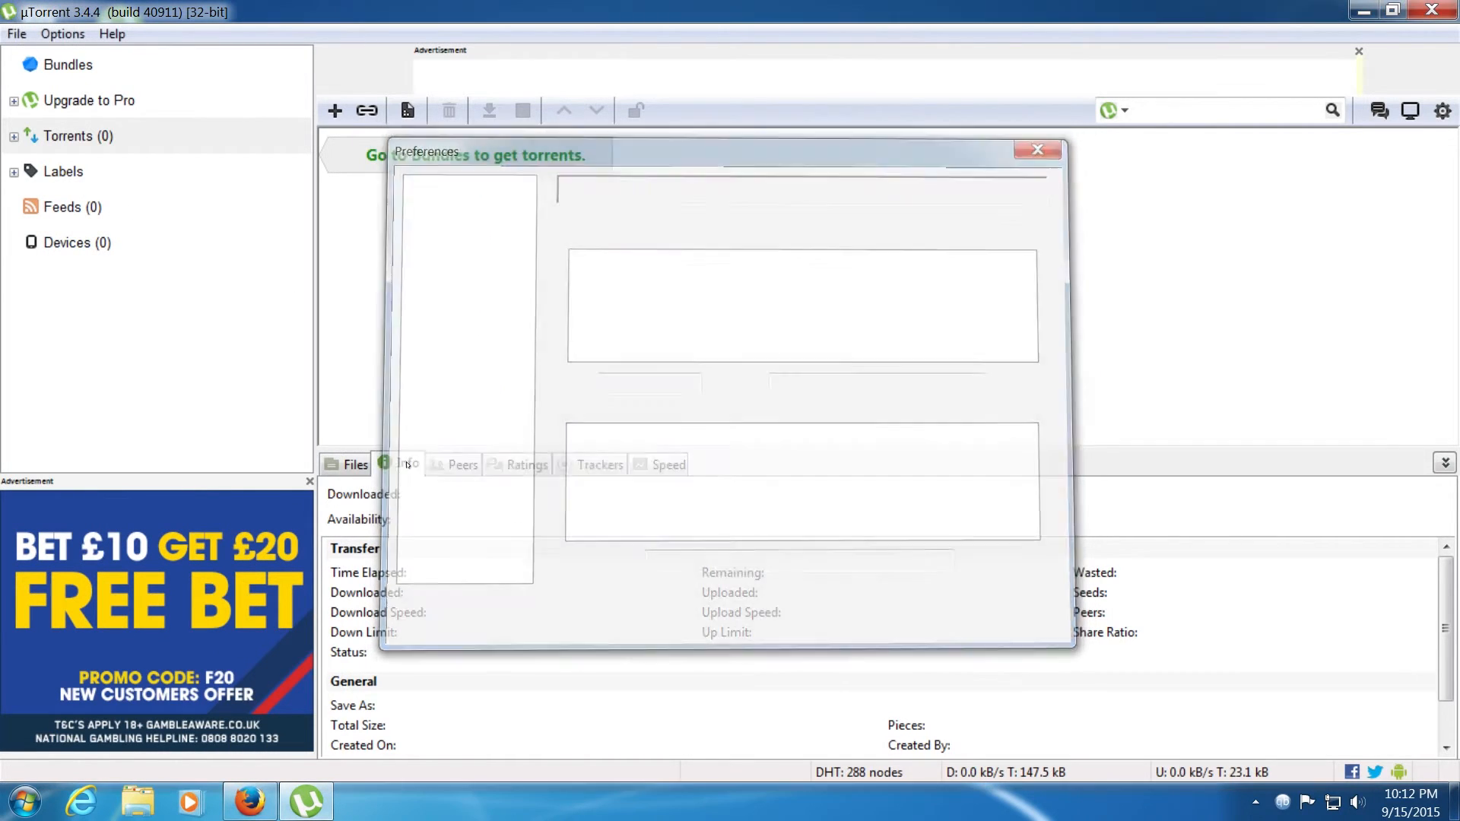
left_click(14, 172)
left_click(84, 205)
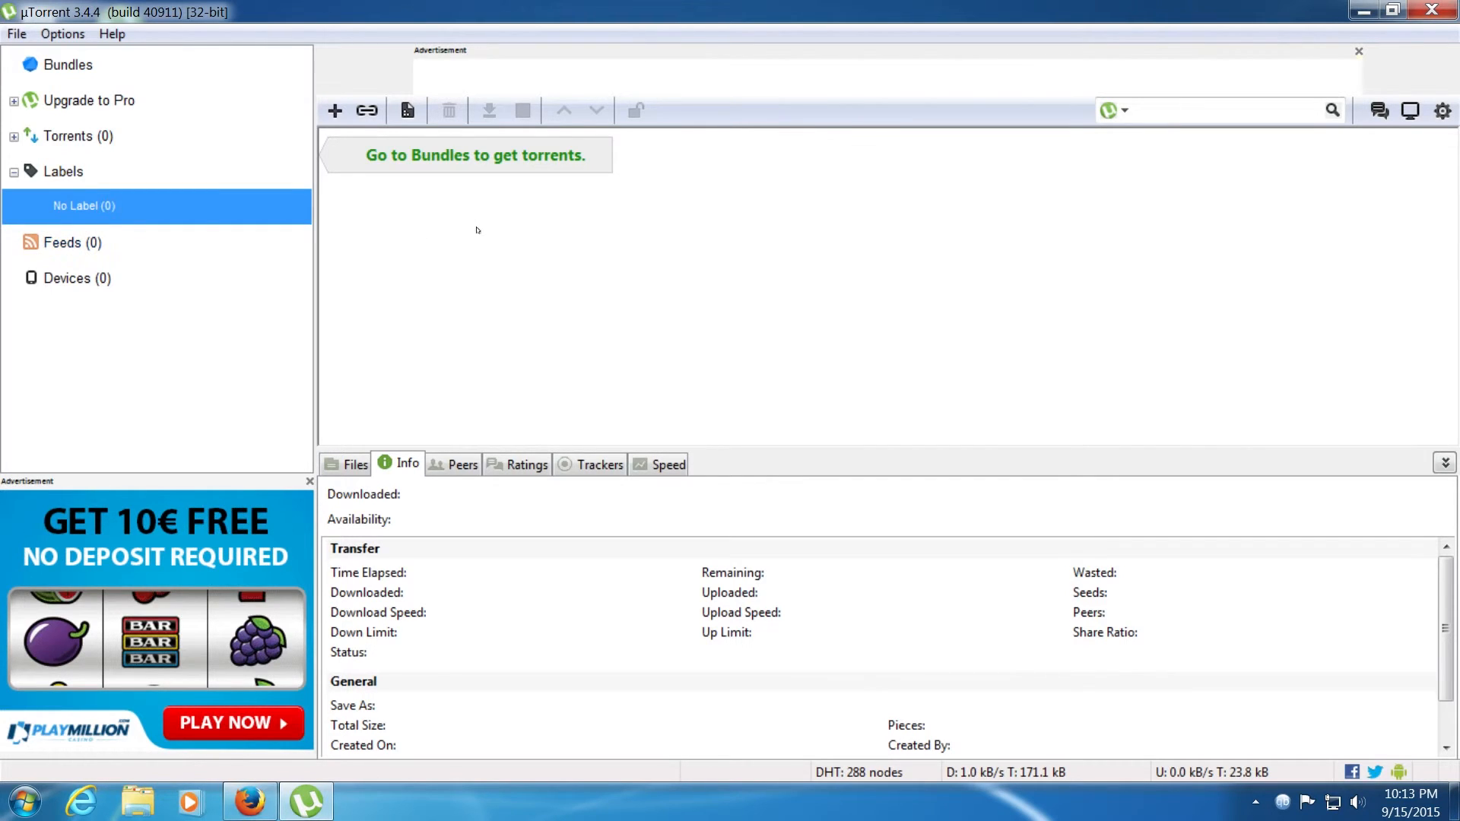
Reopen the preferences and look through the advanced options list and the UI Extras settings.
left_click(67, 36)
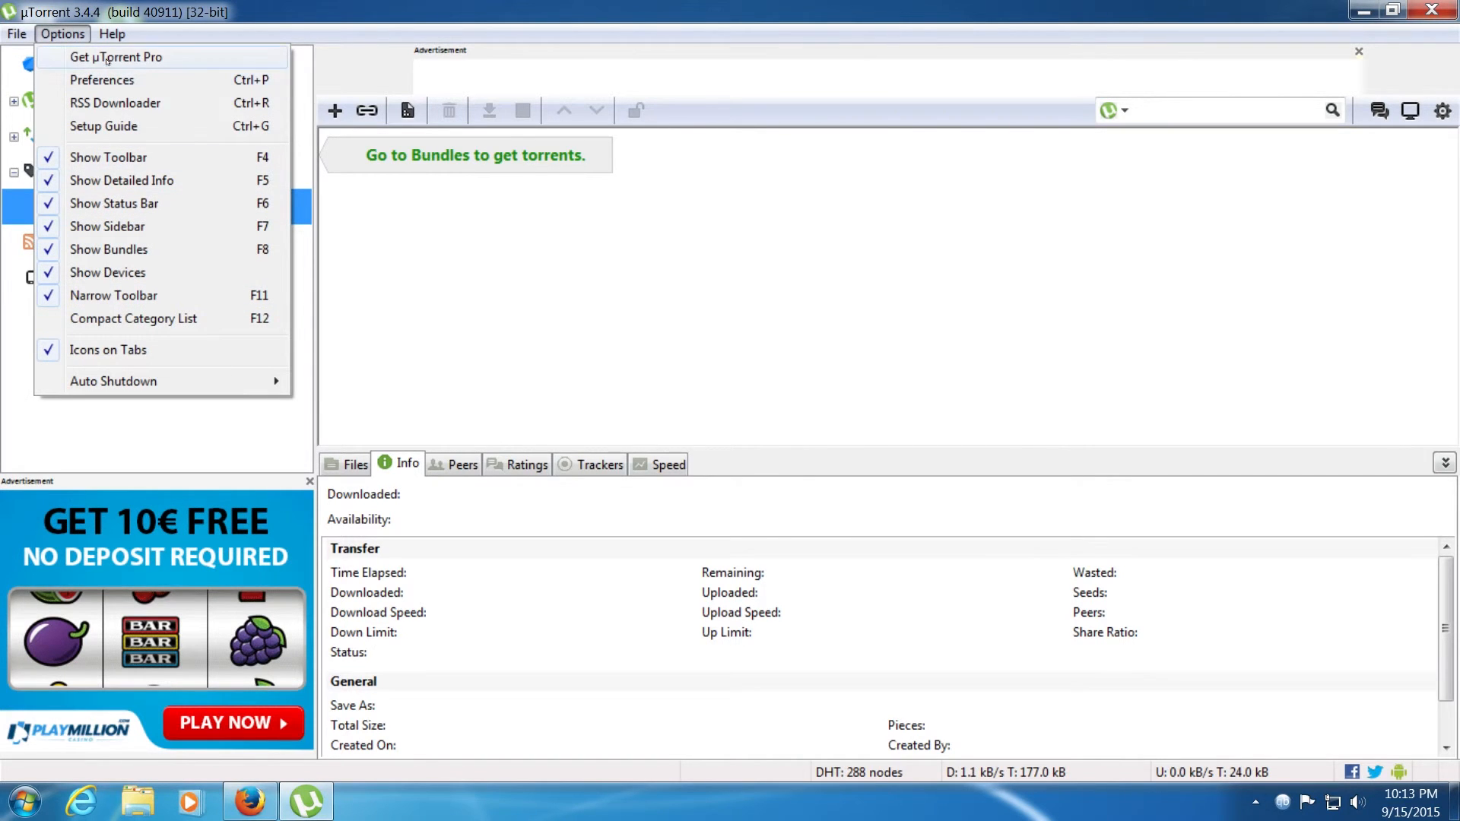
left_click(107, 81)
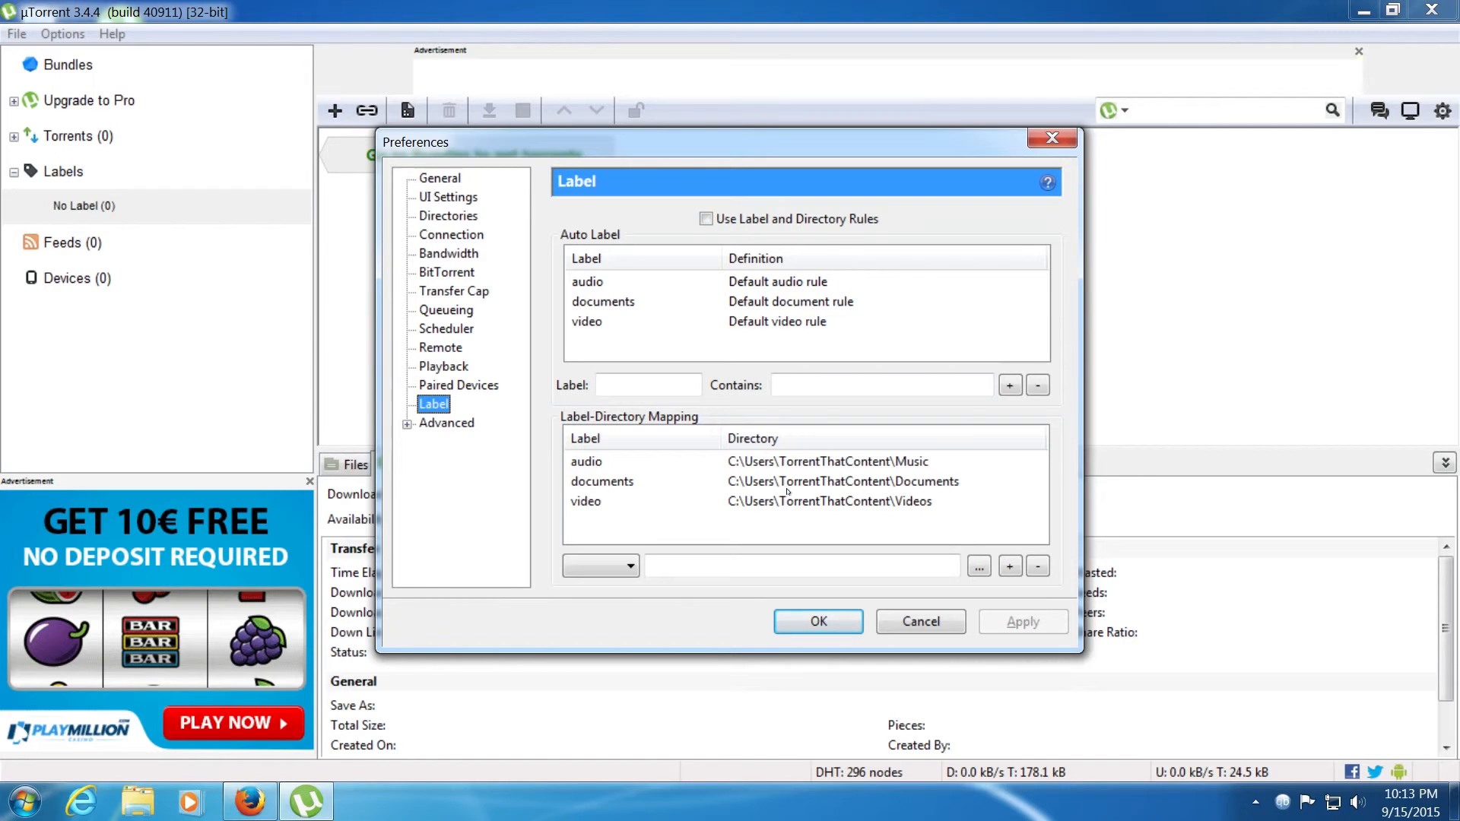
key("Down")
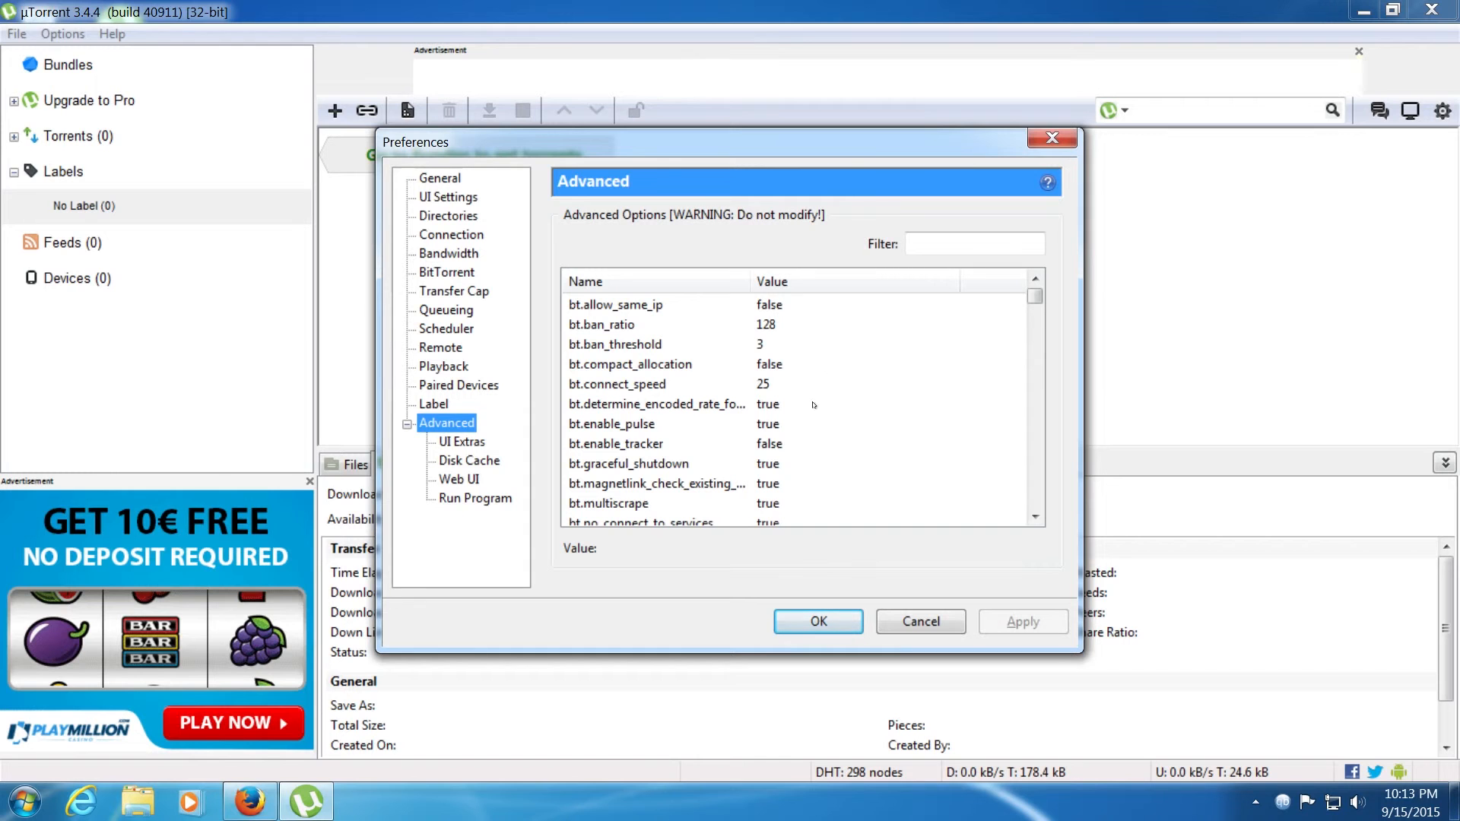
mouse_move(1035, 298)
left_mouse_down()
mouse_move(1024, 532)
mouse_move(1023, 274)
left_mouse_up()
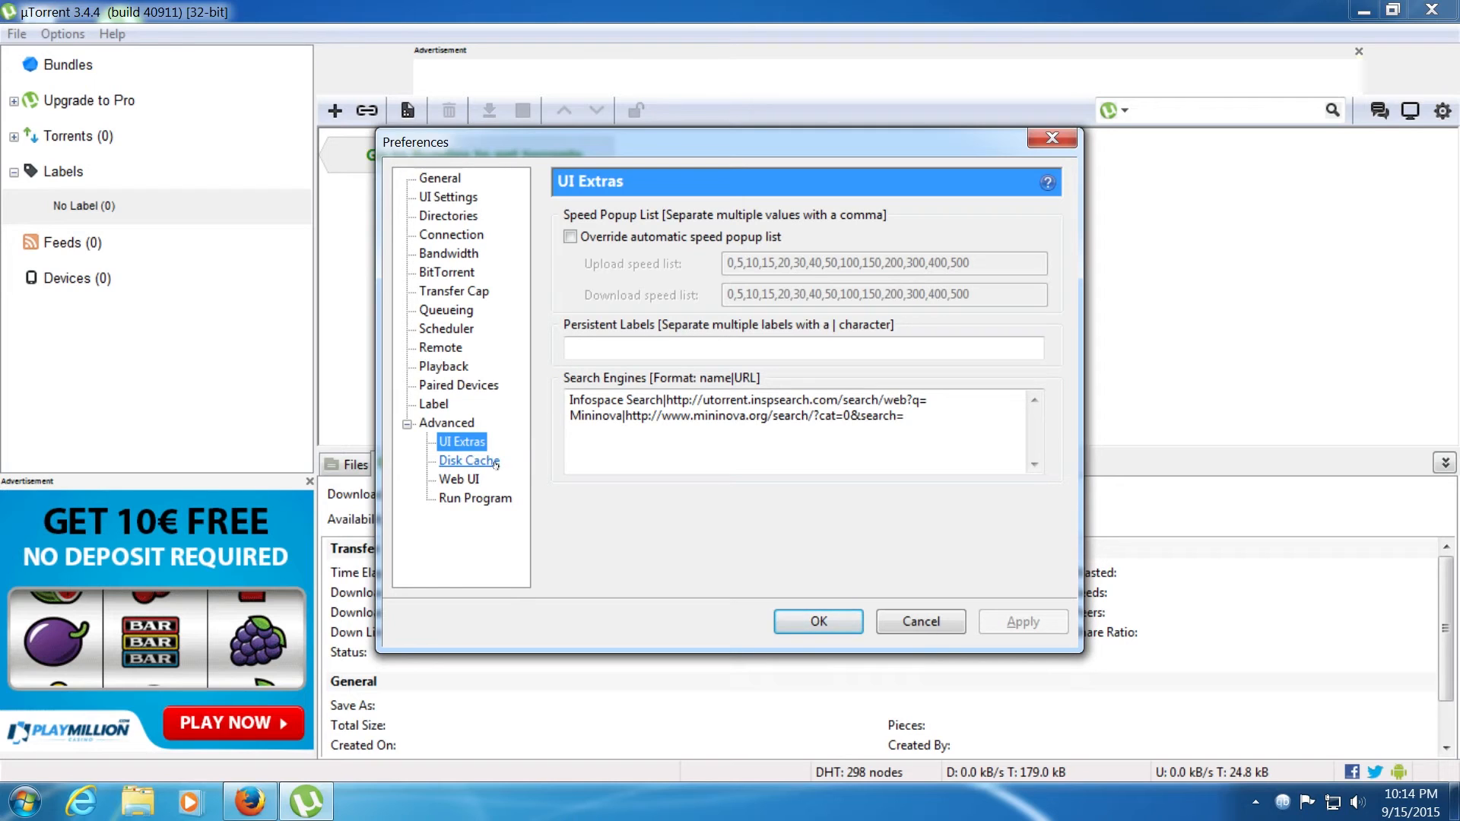
Add the persistent labels test and test1 in the UI Extras preferences and apply the change.
left_click(579, 349)
left_click(586, 346)
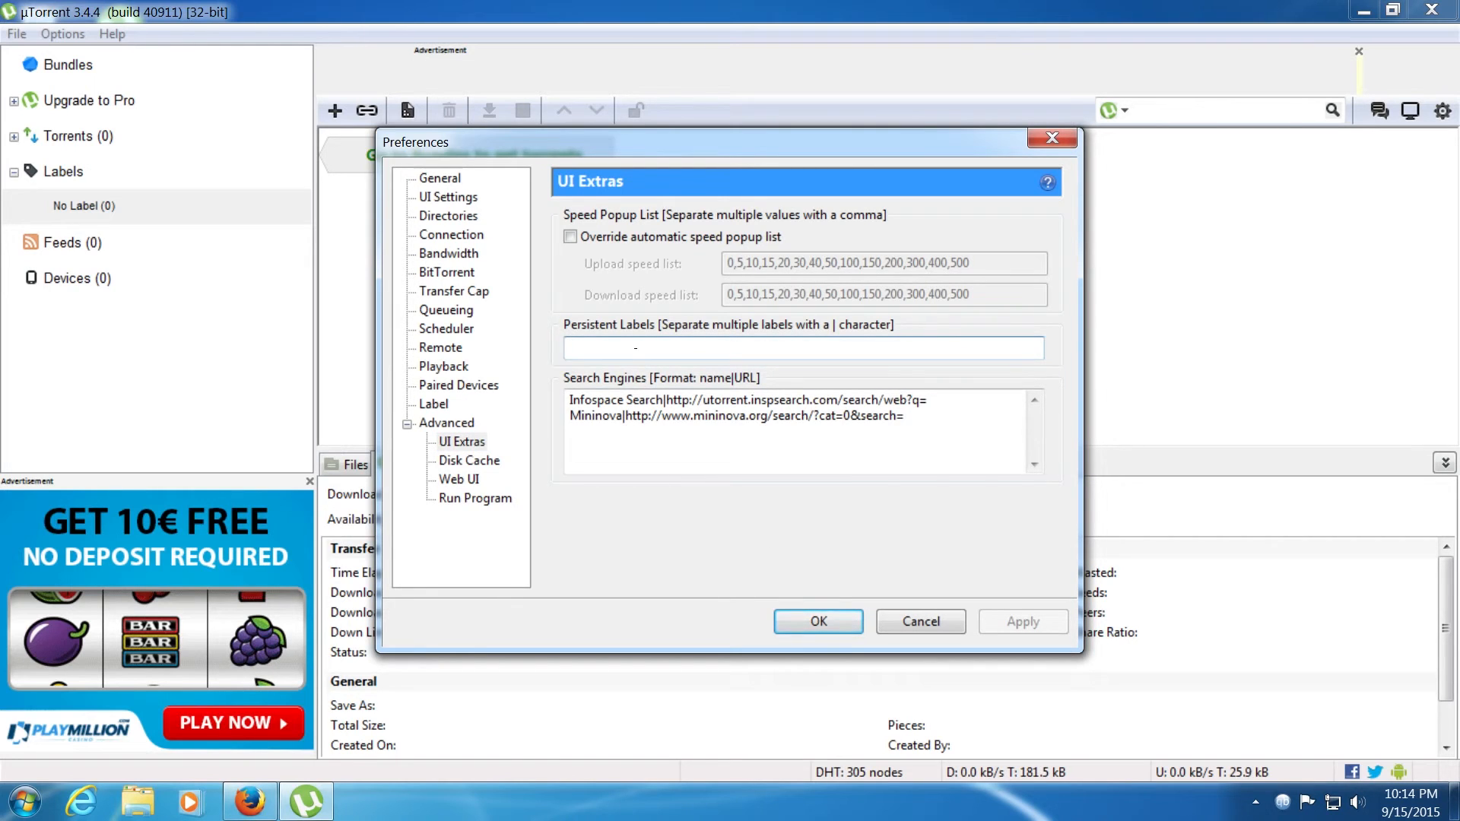
type("test")
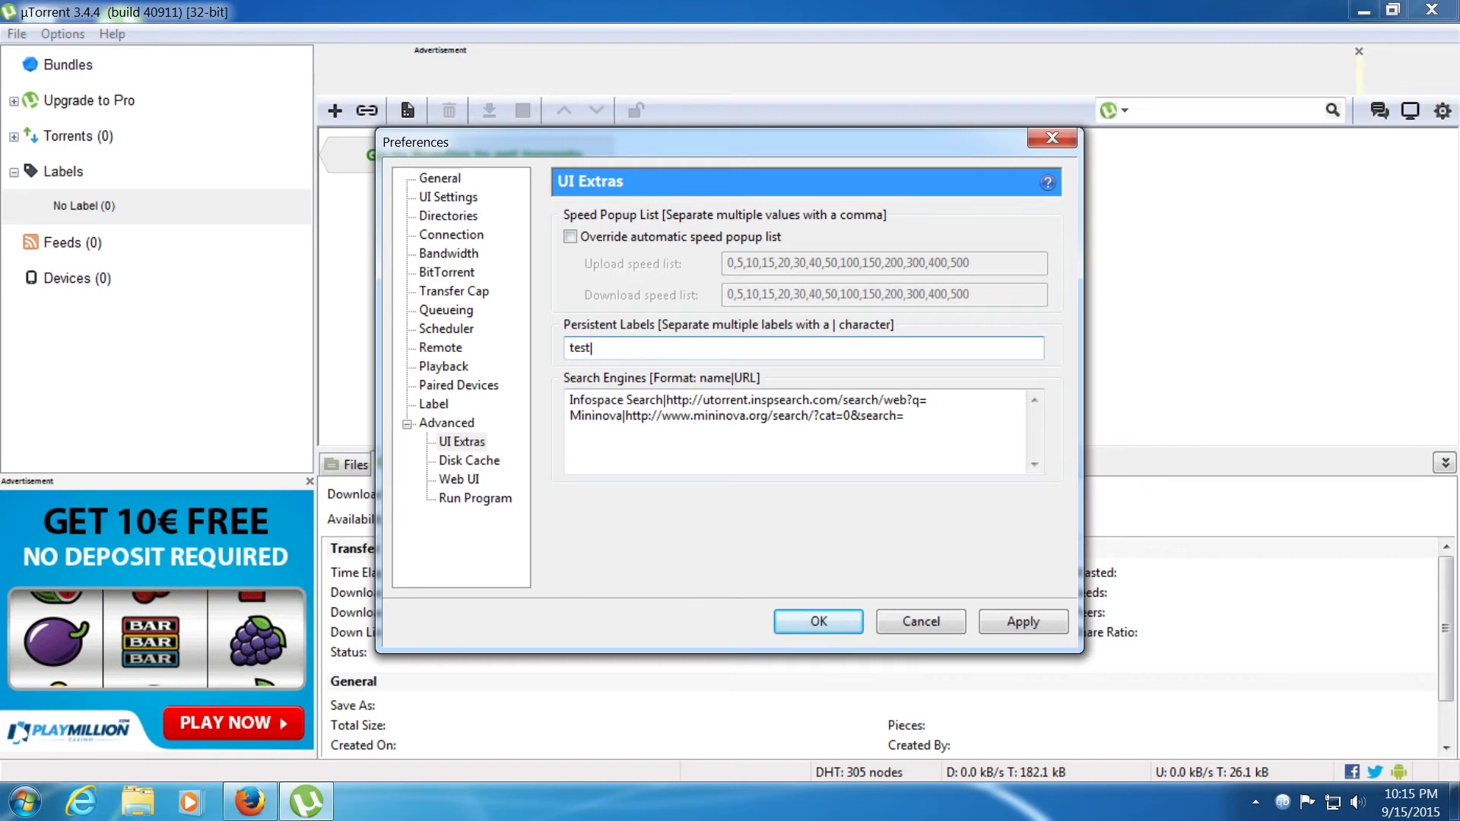
type("|test3")
key("BackSpace")
type("1")
left_click(1039, 620)
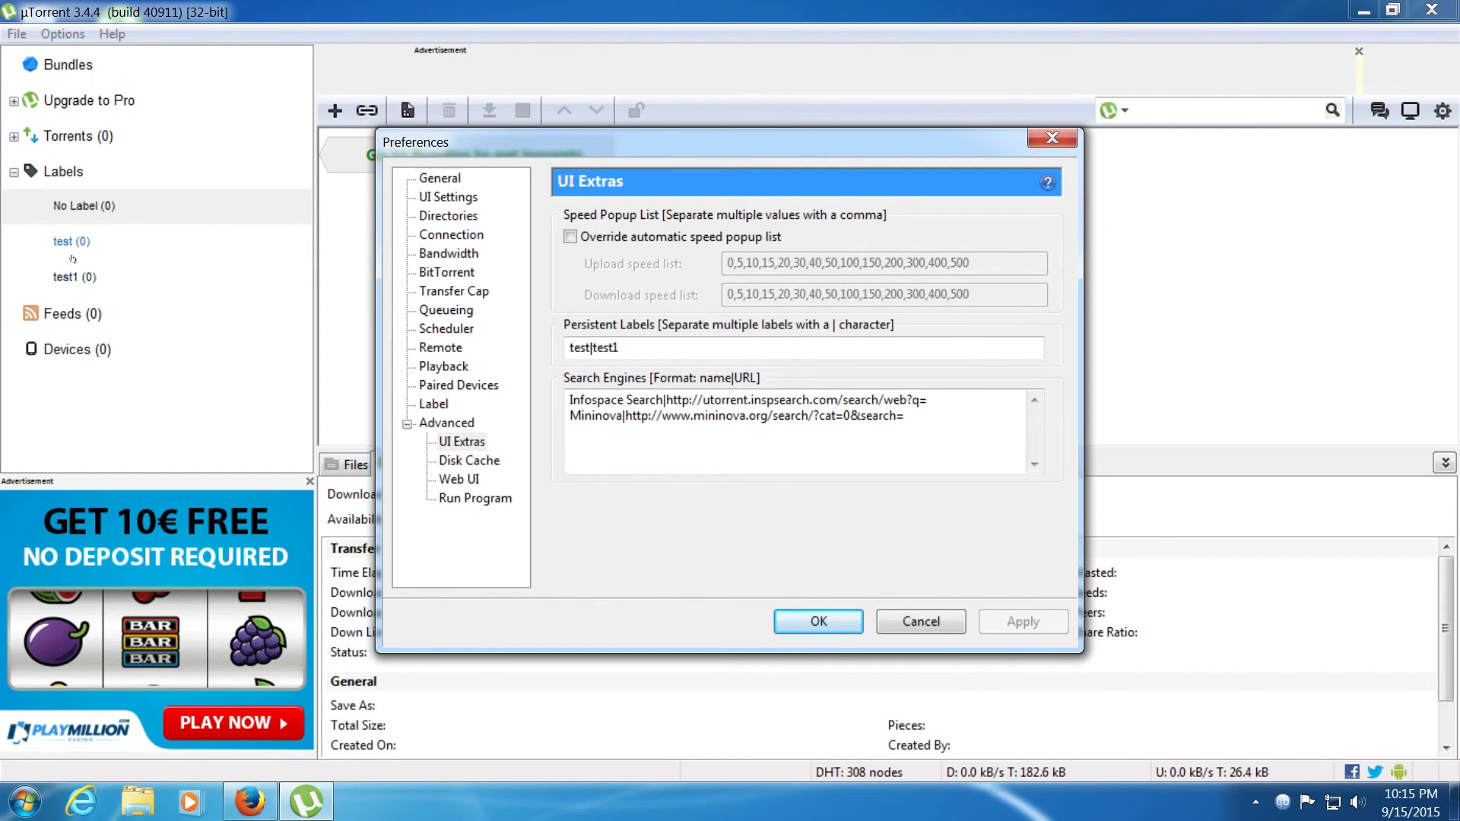
Remove all persistent labels from the UI Extras preferences and apply the change.
left_click(622, 347)
double_click(606, 347)
key("ctrl+a")
key("BackSpace")
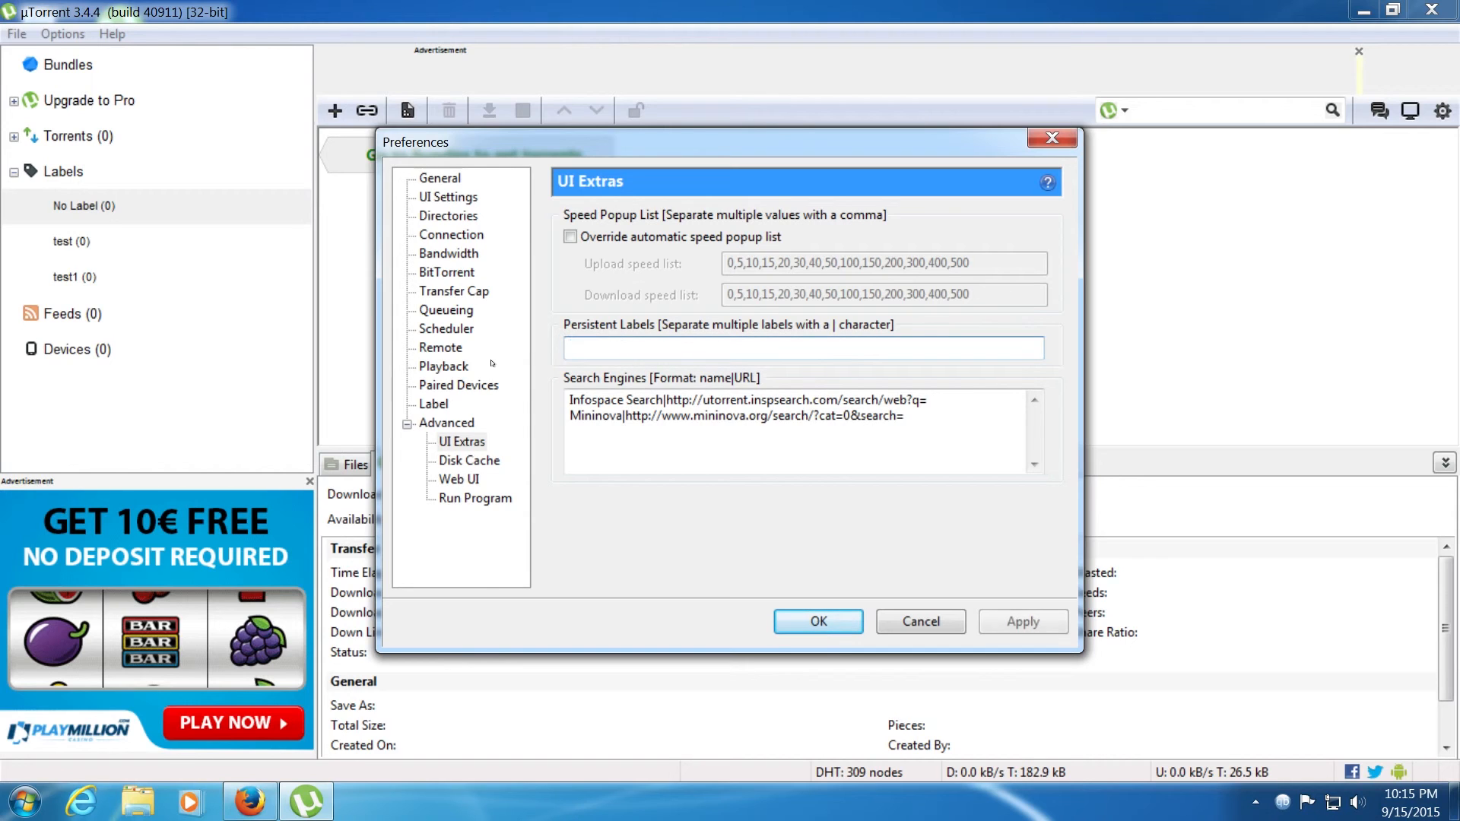
left_click(1022, 620)
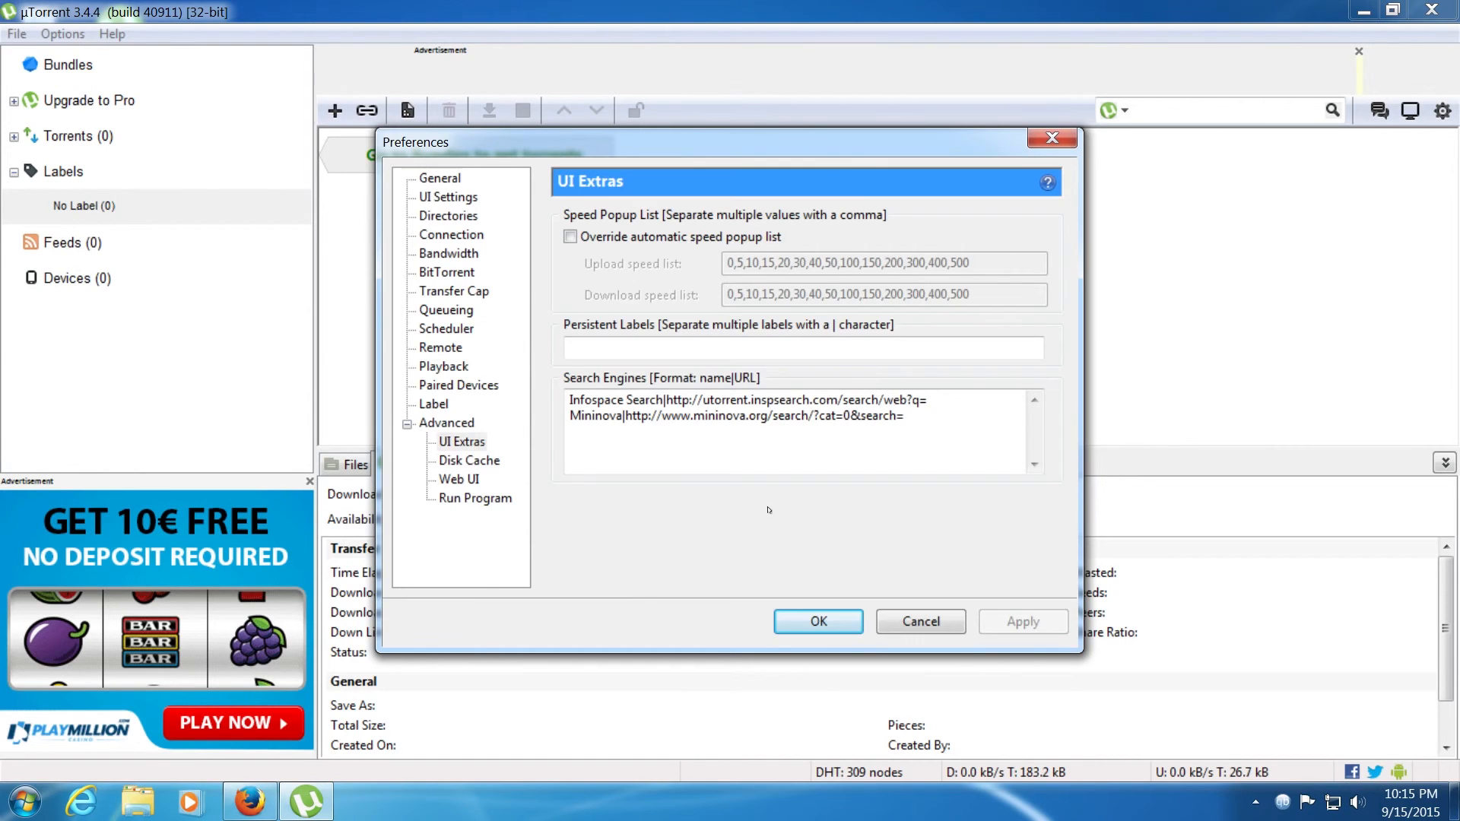
Toggle the manual cache size override on and back off in the Disk Cache preferences.
left_click(470, 461)
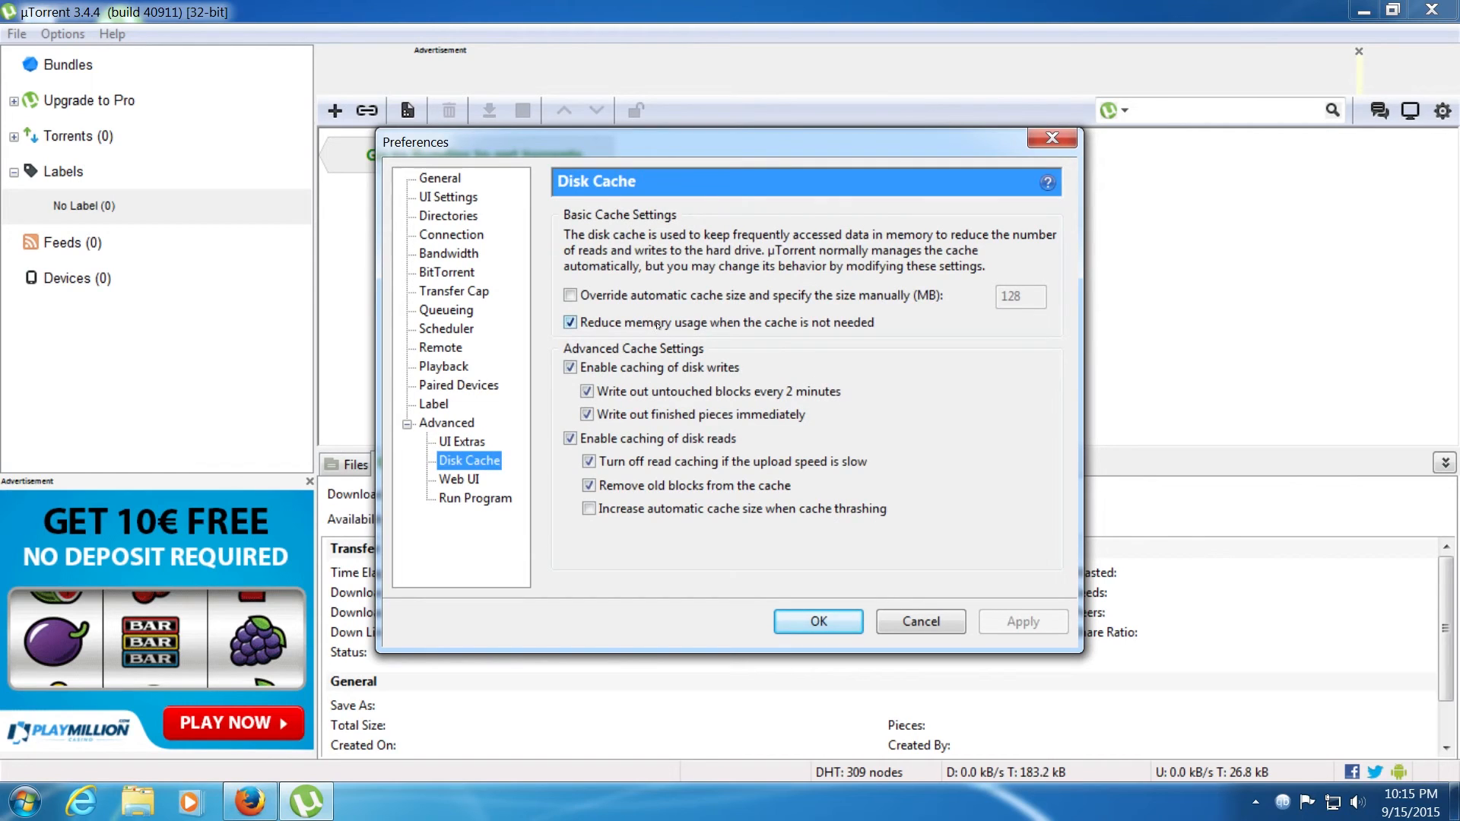
left_click(754, 295)
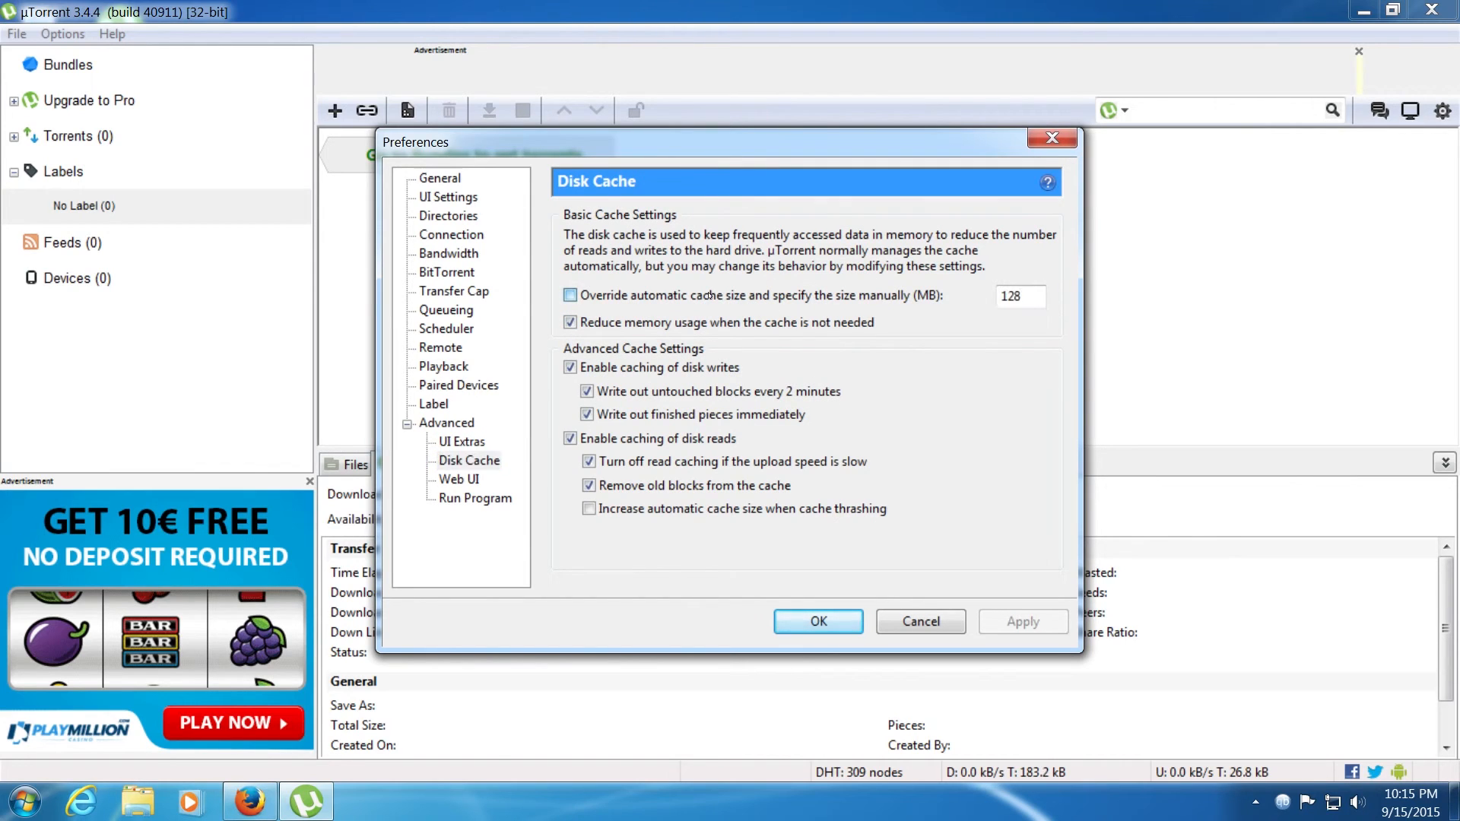
key("Tab")
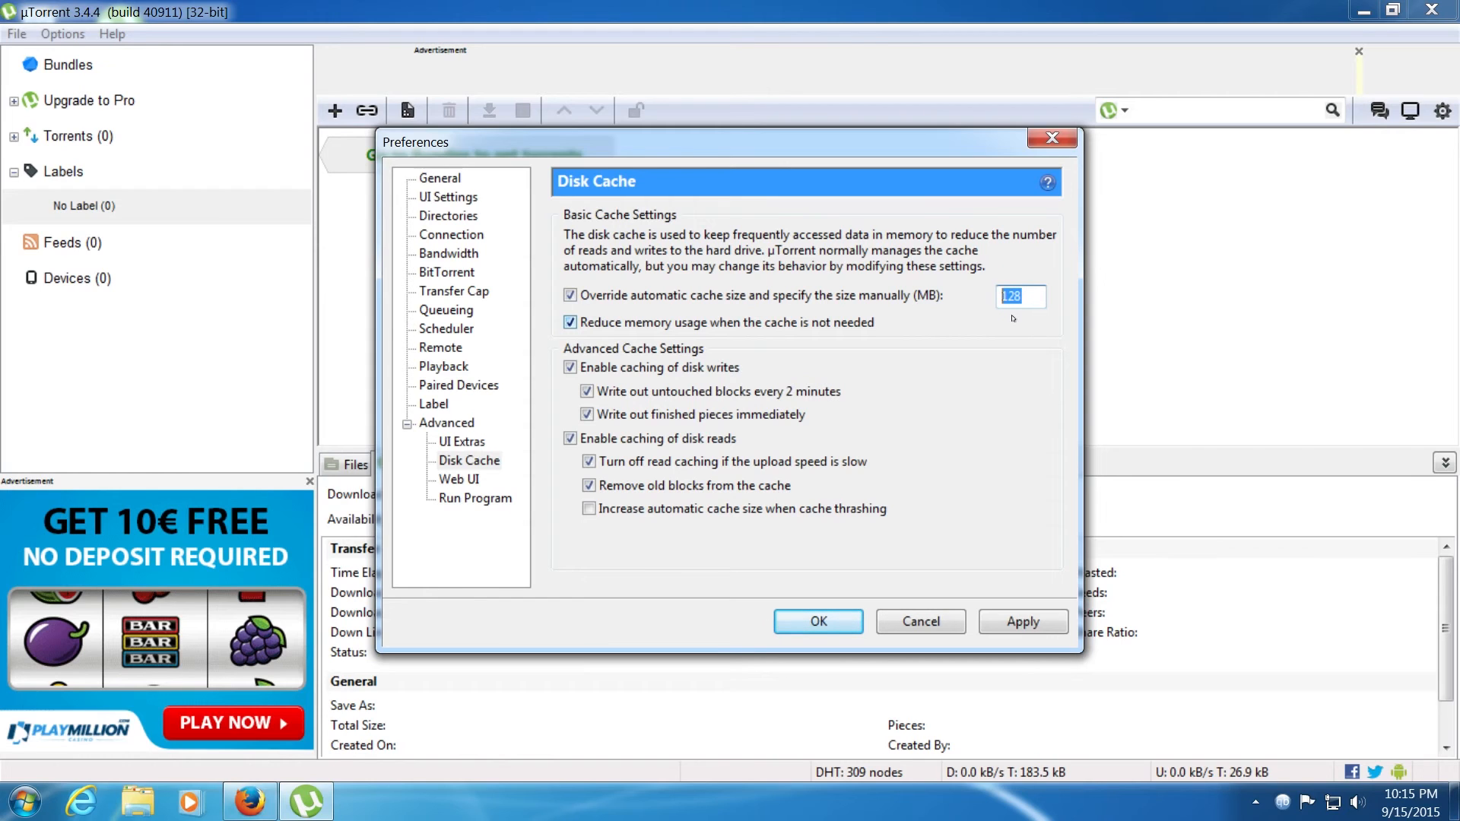
left_click(685, 293)
Review the Web UI preferences and the Run Program fields for torrents that finish or change state.
left_click(464, 479)
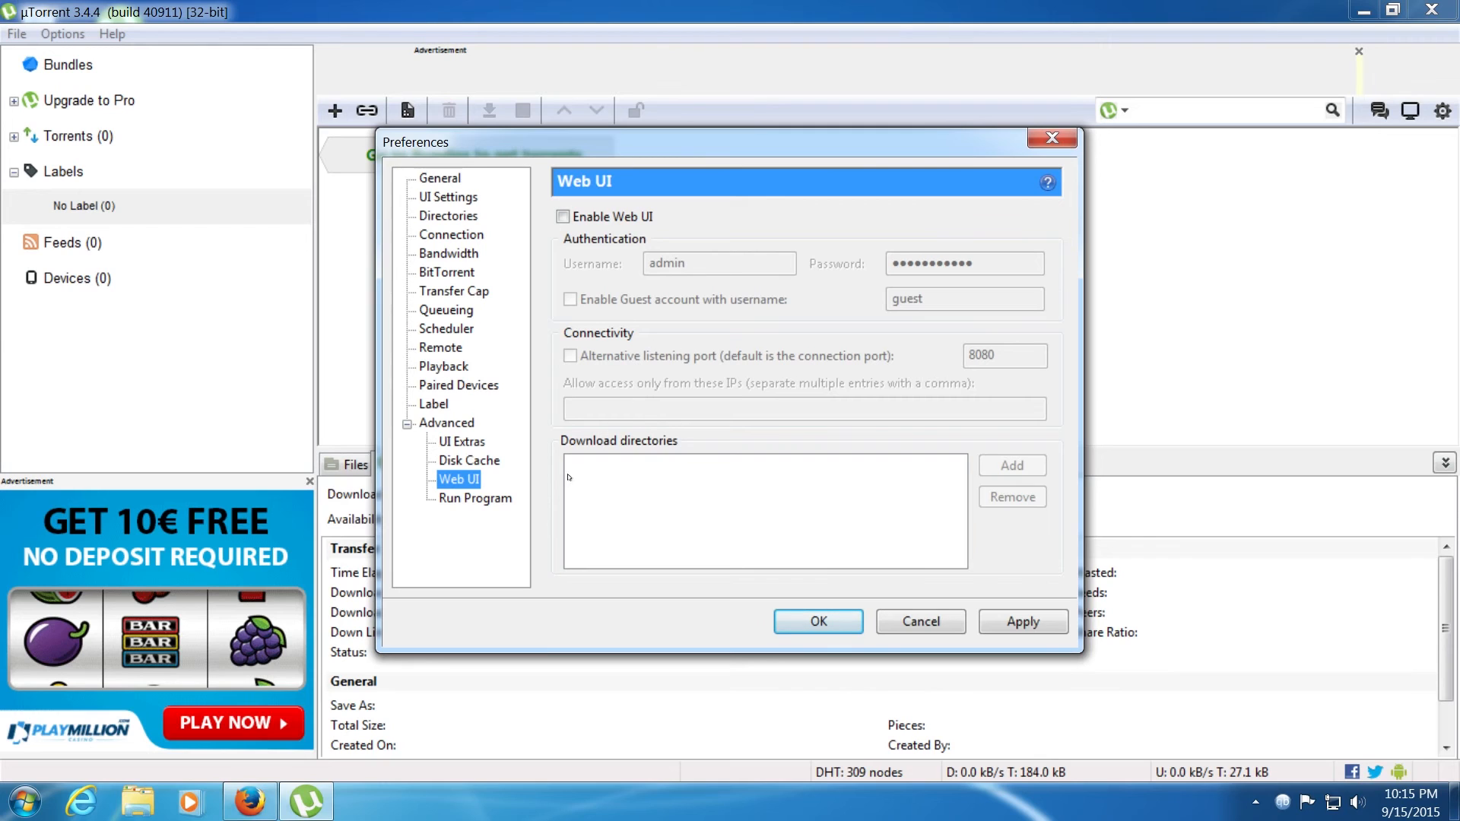
left_click(475, 497)
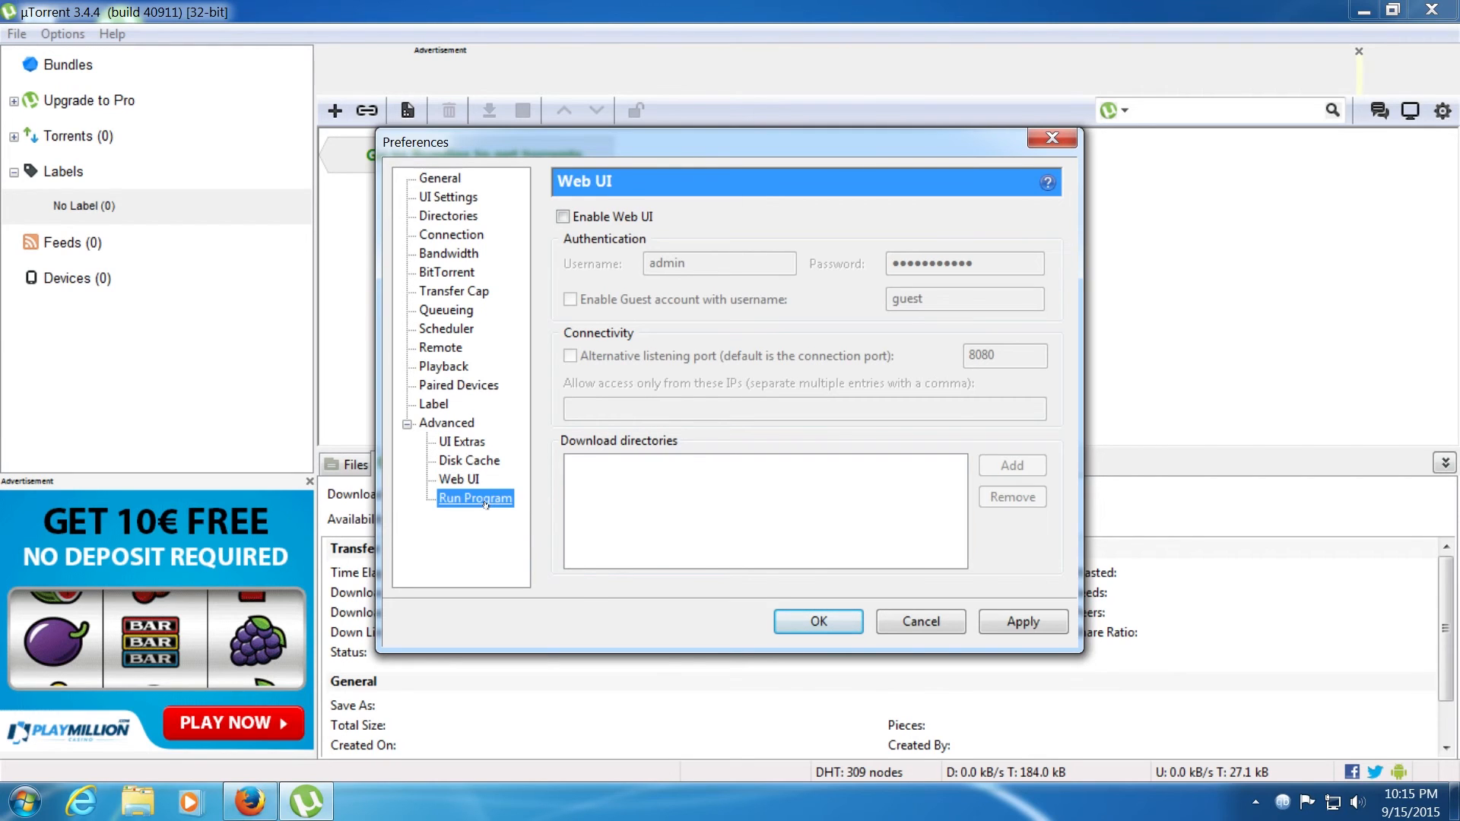
left_click(613, 263)
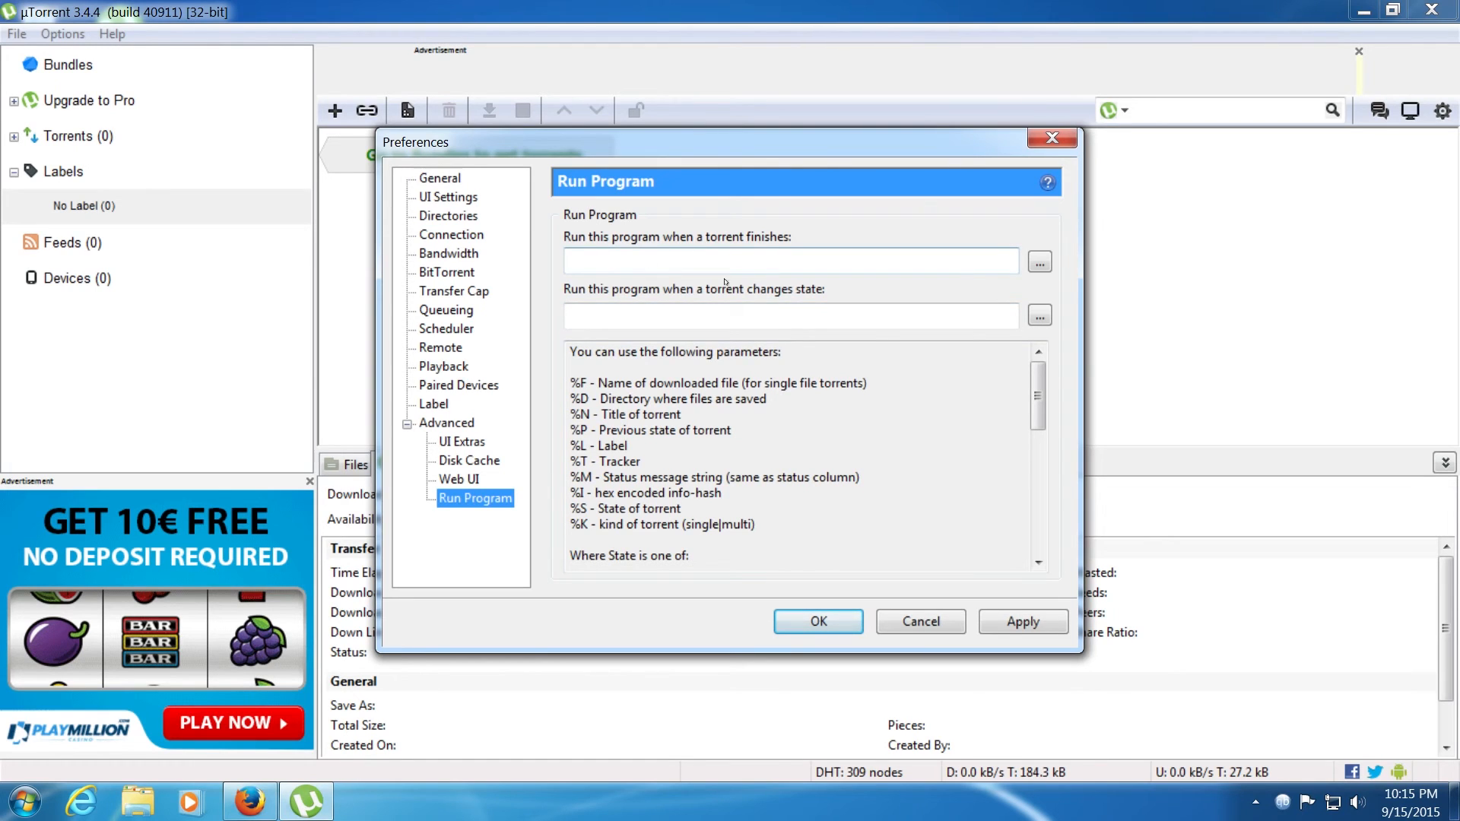
left_click(590, 314)
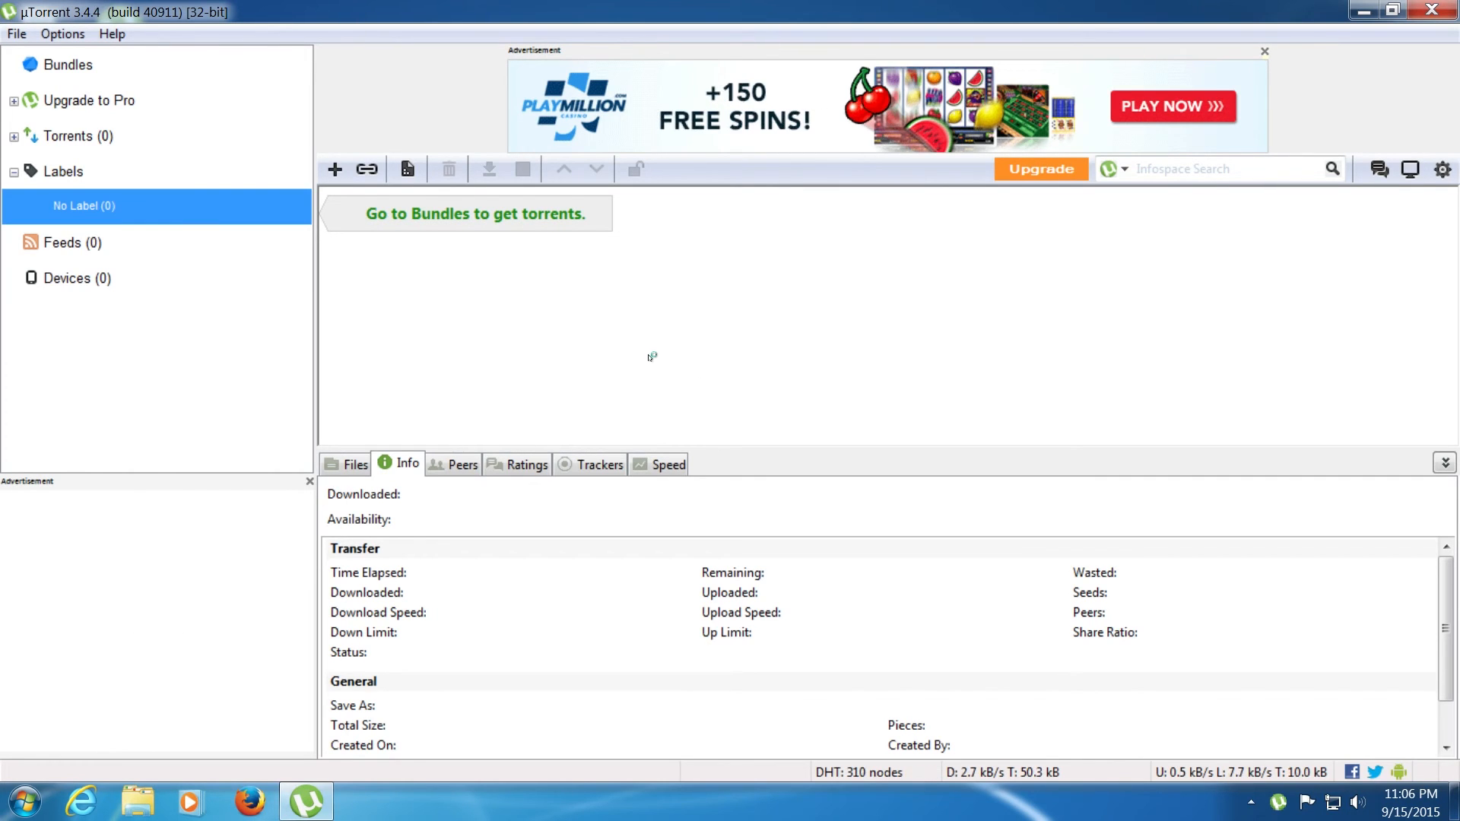
Open the Setup Guide and run the bandwidth and network tests with port 55333 and automatic port mapping.
left_click(65, 35)
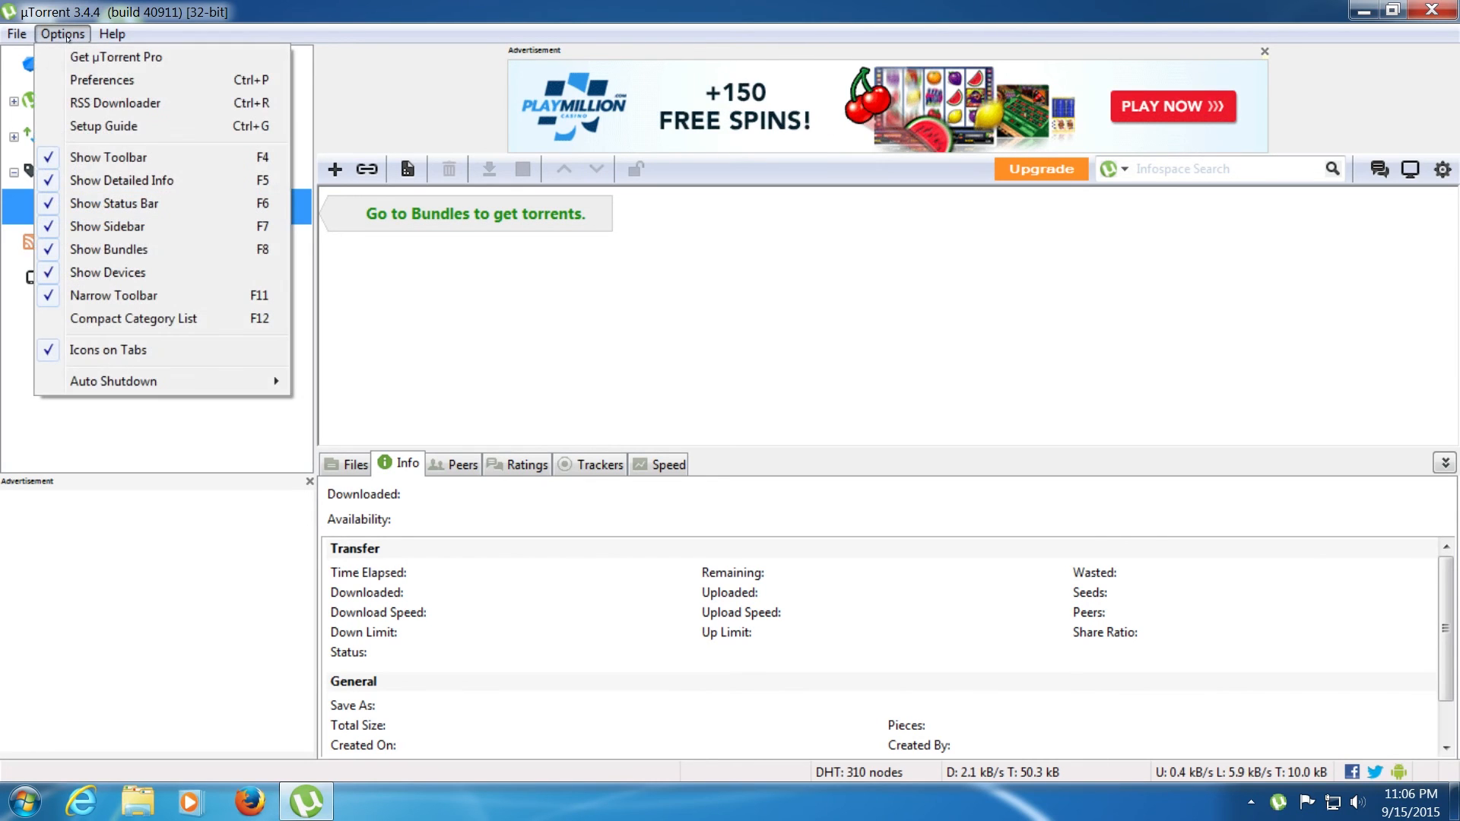
left_click(70, 126)
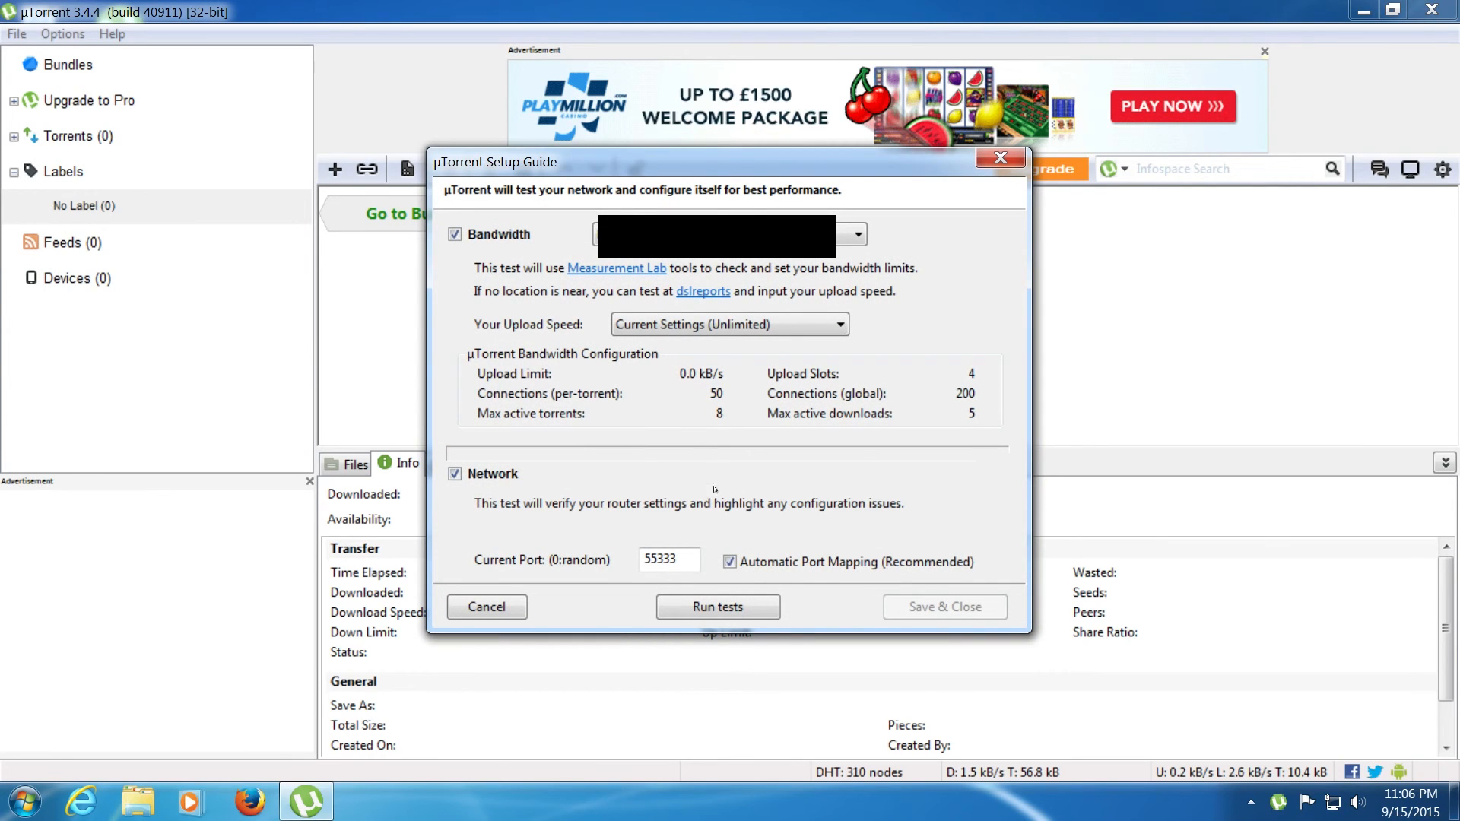
left_click(710, 605)
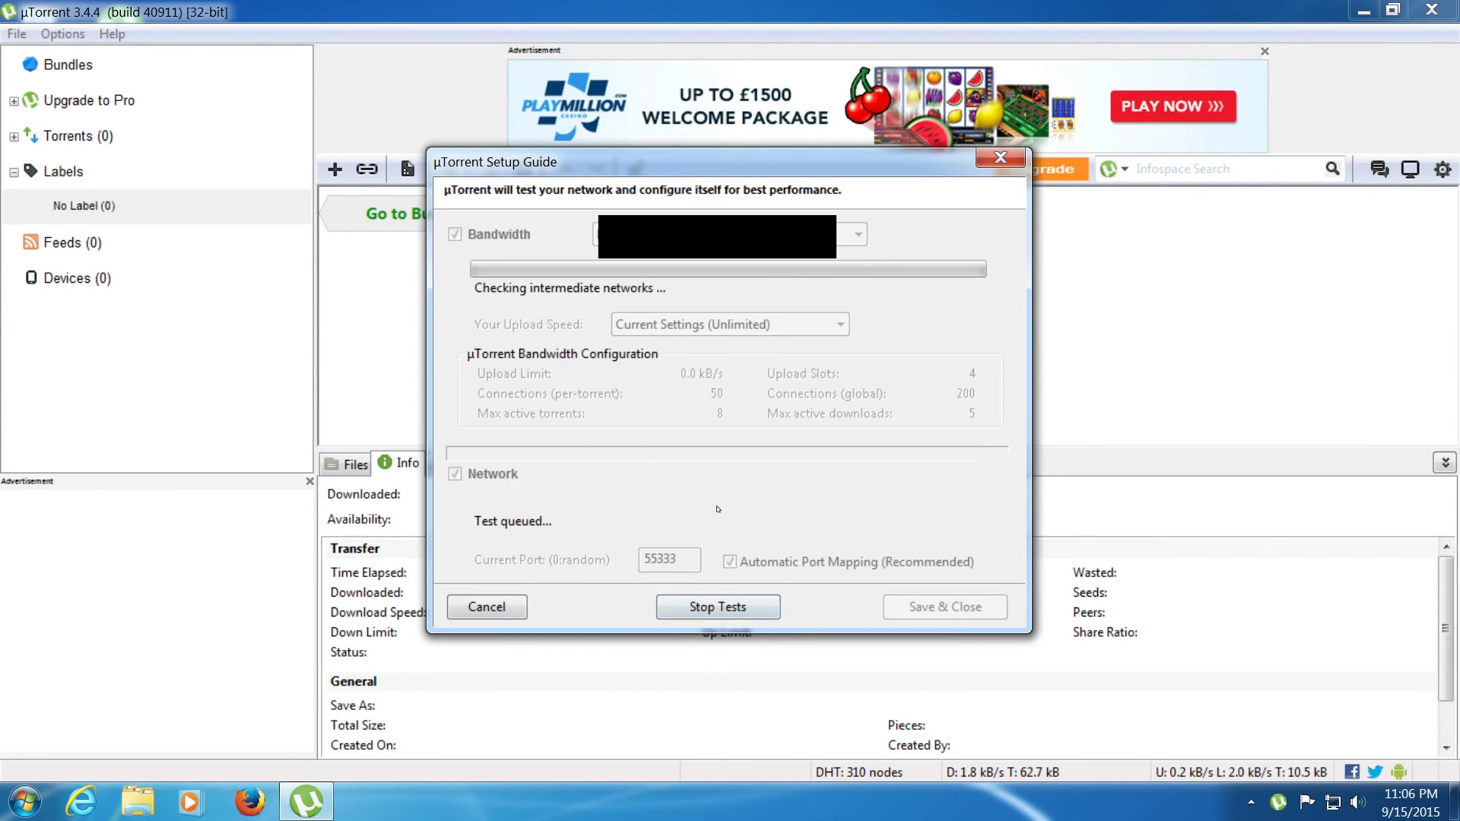